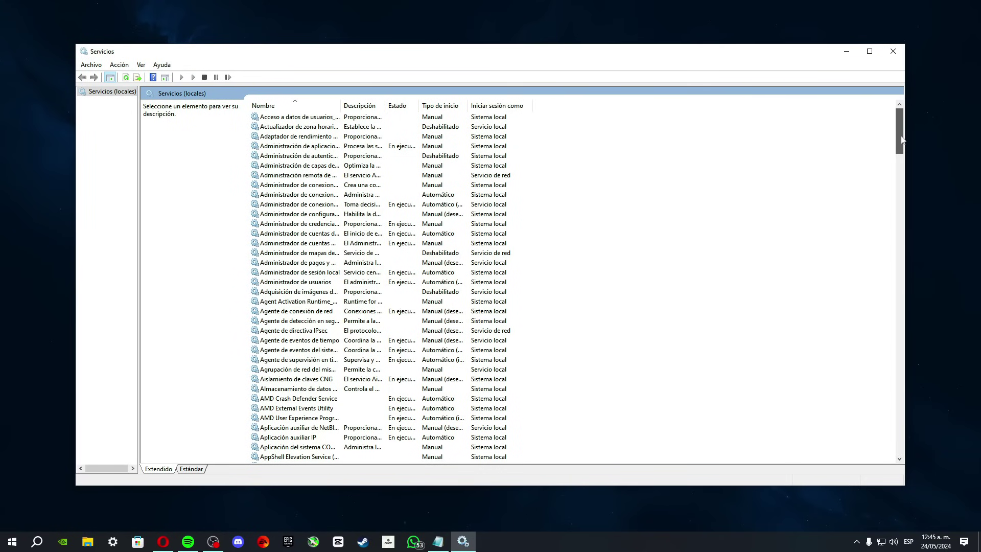
Set the Configuración de Escritorio remoto service's startup type to Deshabilitado and accept its properties
{"action": "left_click_drag", "start_coordinate": [908, 167], "coordinate": [912, 187]}
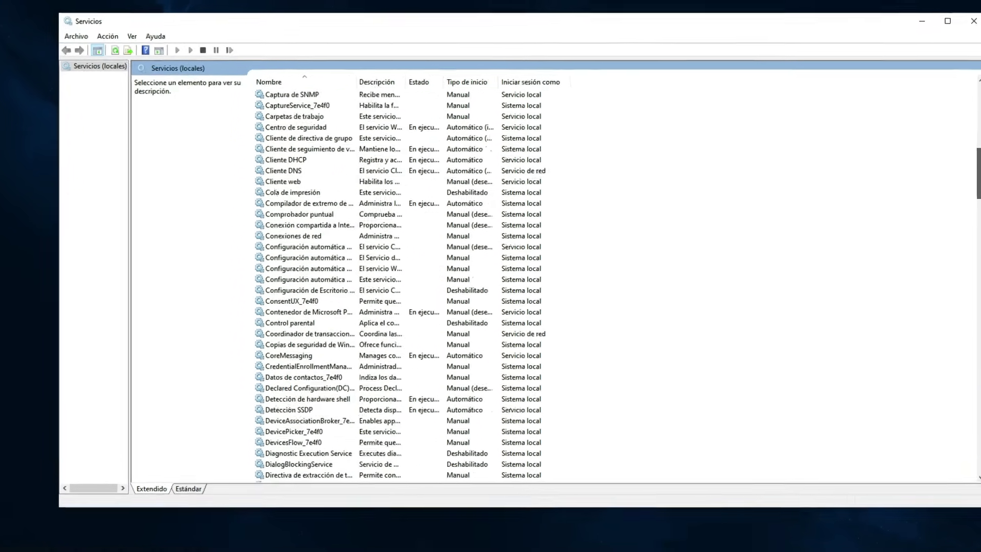
{"action": "left_click", "coordinate": [305, 288]}
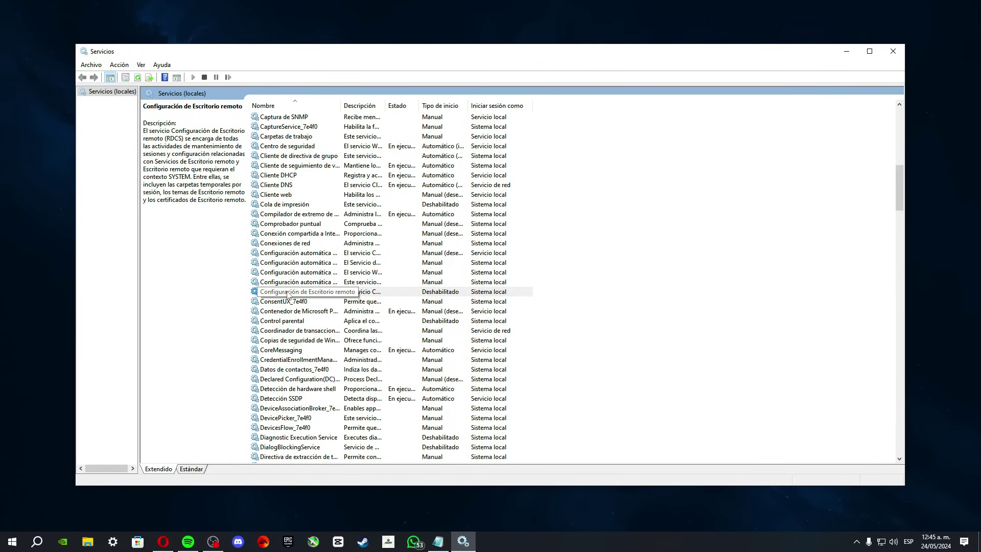
{"action": "right_click", "coordinate": [305, 295]}
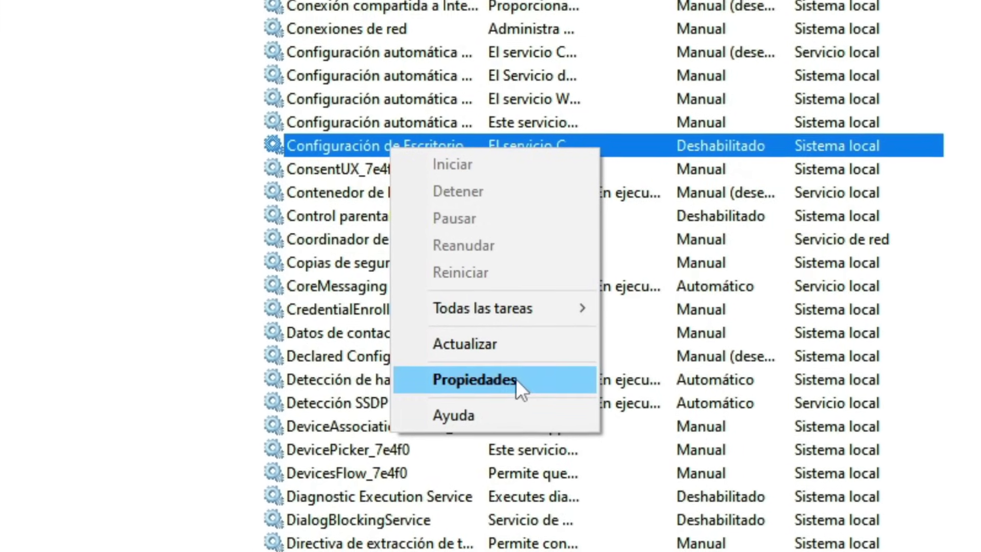
{"action": "left_click", "coordinate": [508, 382]}
{"action": "left_click", "coordinate": [914, 48]}
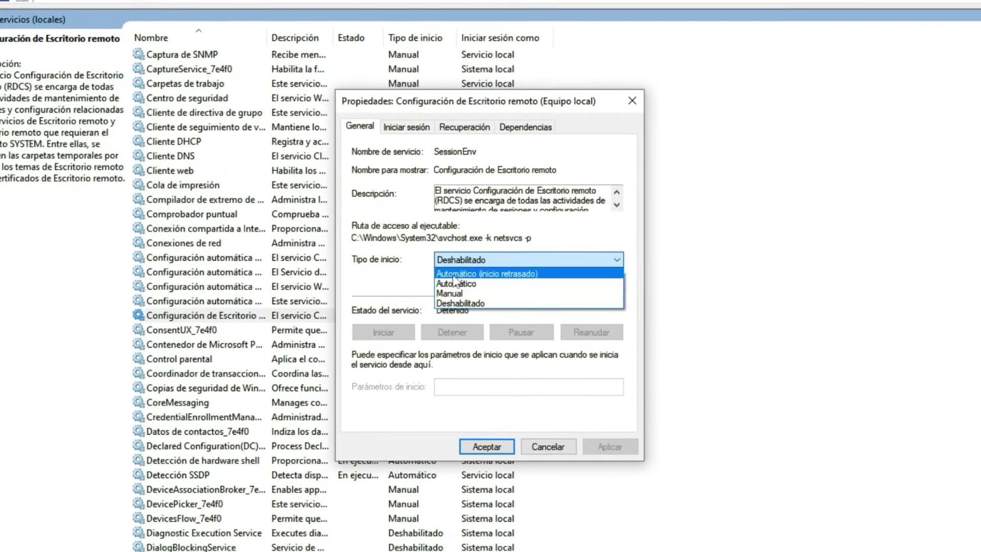
{"action": "left_click", "coordinate": [846, 71]}
{"action": "left_click", "coordinate": [915, 48]}
{"action": "left_click", "coordinate": [460, 304]}
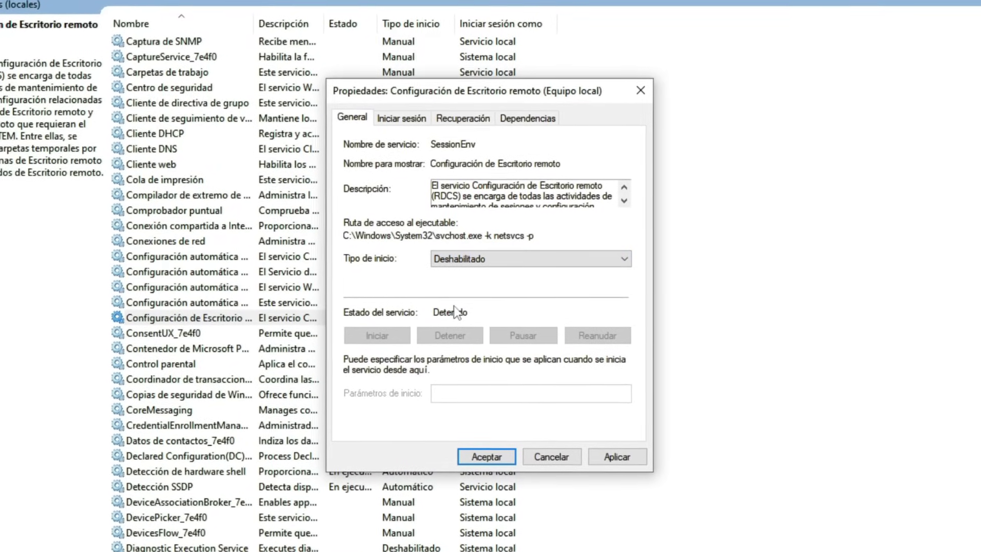
{"action": "left_click", "coordinate": [487, 452]}
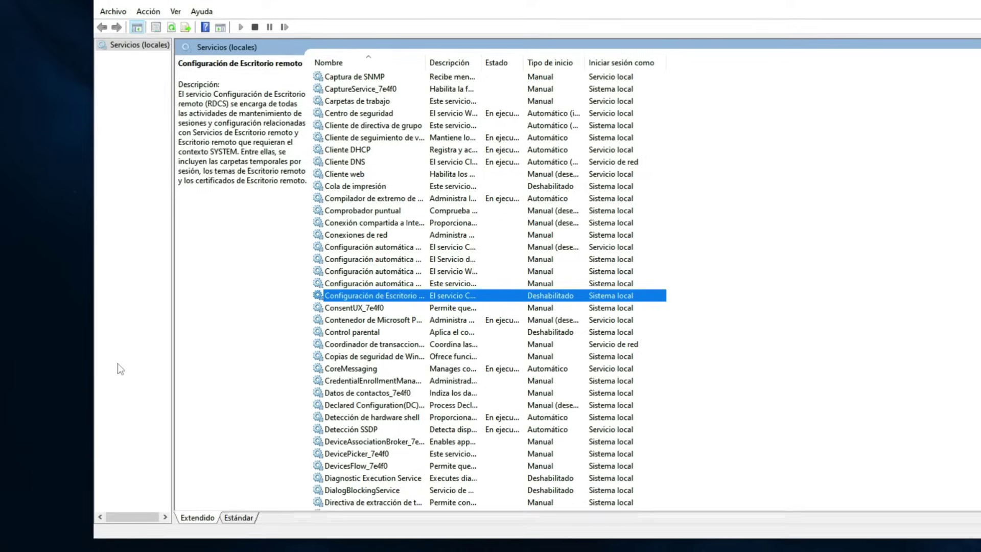
{"action": "left_click", "coordinate": [161, 297]}
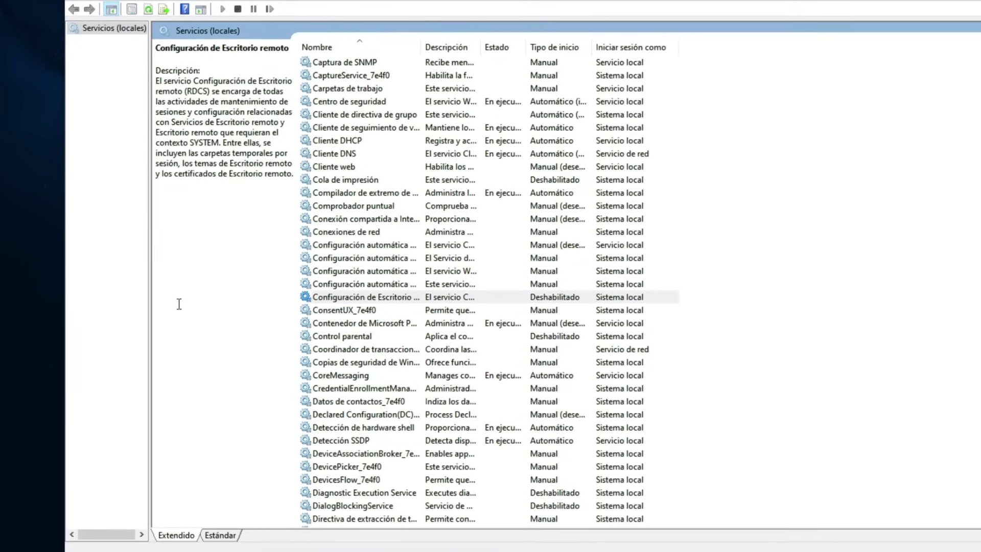
{"action": "left_click", "coordinate": [470, 297]}
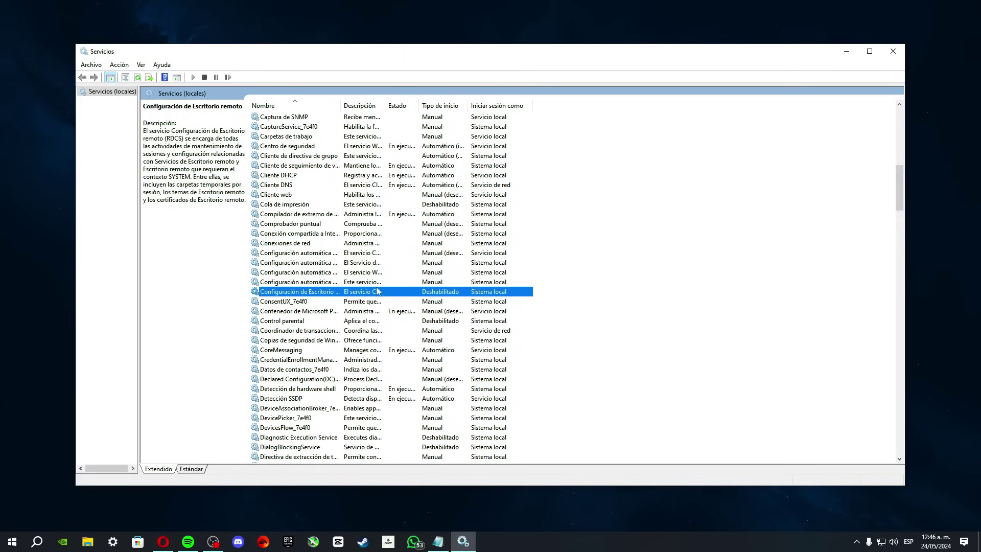
Open the Control parental service's properties and accept them with Deshabilitado as the startup type
{"action": "left_click", "coordinate": [285, 321]}
{"action": "scroll", "coordinate": [284, 321], "scroll_direction": "down", "scroll_amount": 1}
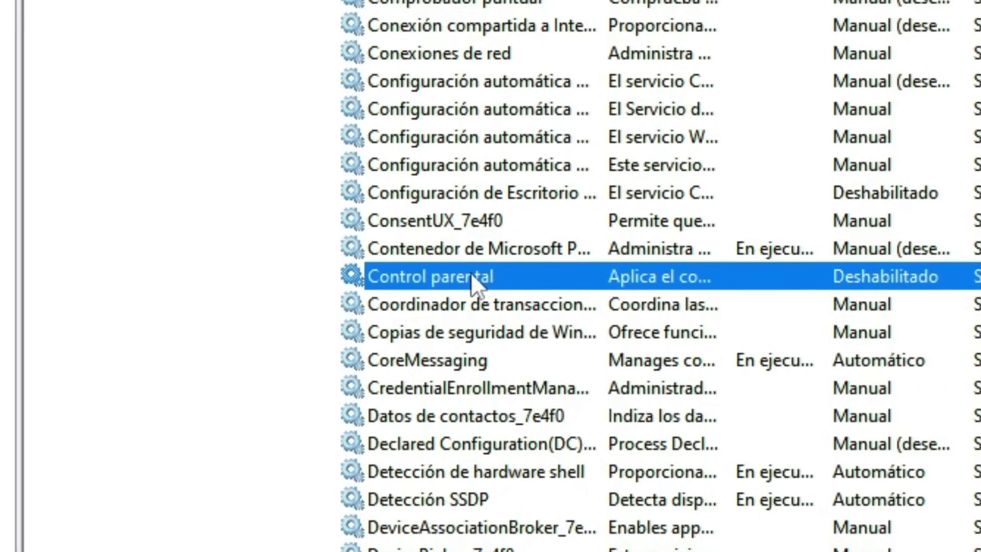
{"action": "right_click", "coordinate": [299, 294]}
{"action": "left_click", "coordinate": [353, 408]}
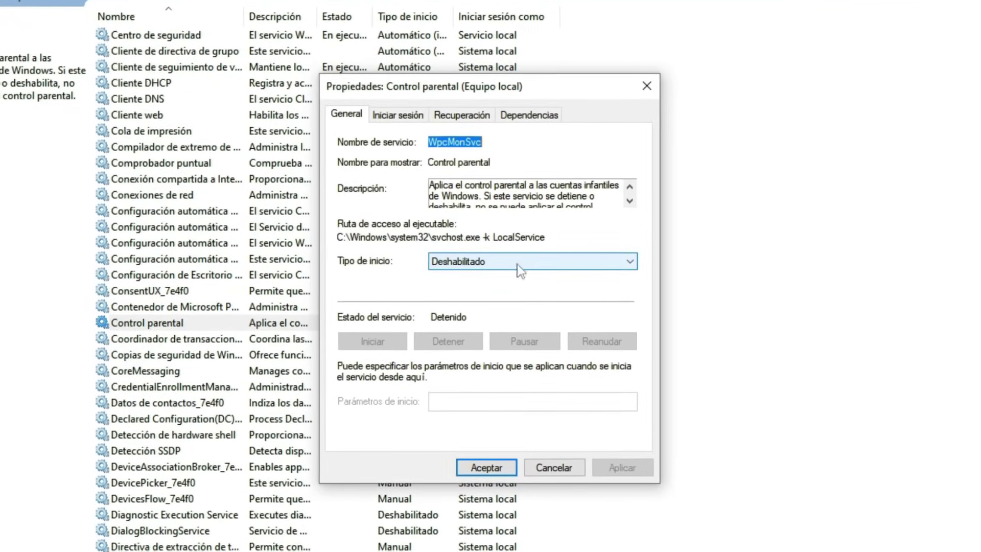
{"action": "left_click", "coordinate": [486, 471]}
Open the properties of Diagnostic Execution Service, and select the Fax service to check its startup type
{"action": "left_click_drag", "start_coordinate": [901, 198], "coordinate": [900, 211]}
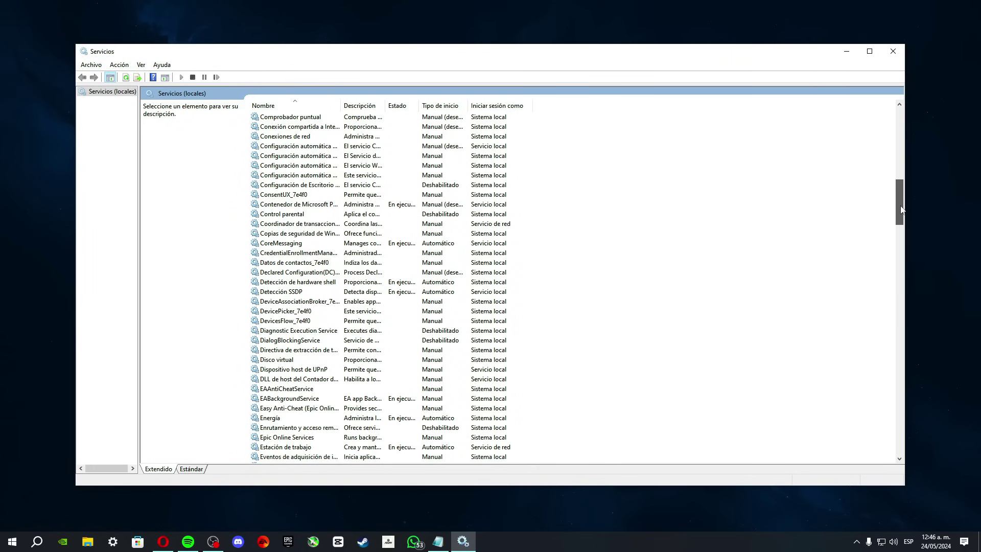
{"action": "left_click", "coordinate": [287, 321]}
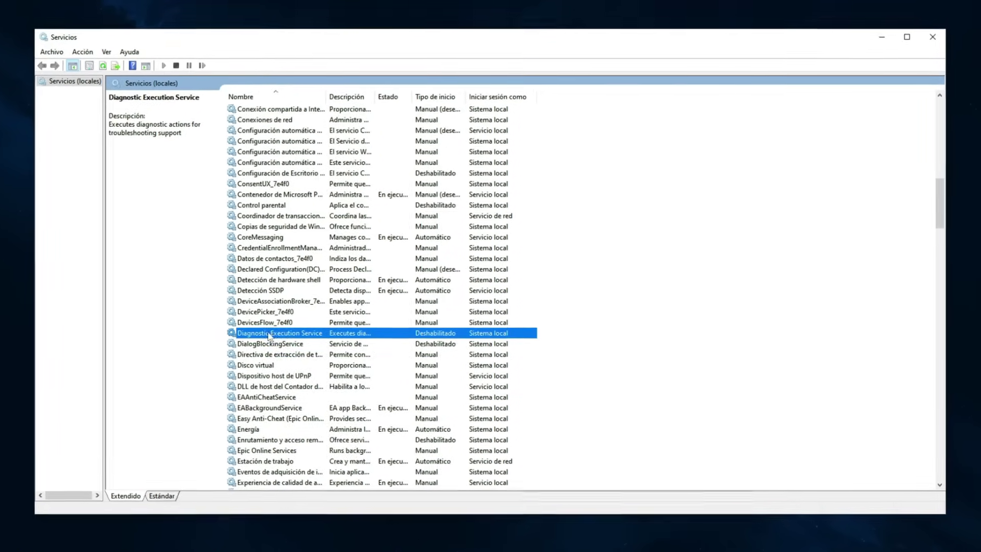
{"action": "right_click", "coordinate": [304, 321]}
{"action": "left_click", "coordinate": [322, 416]}
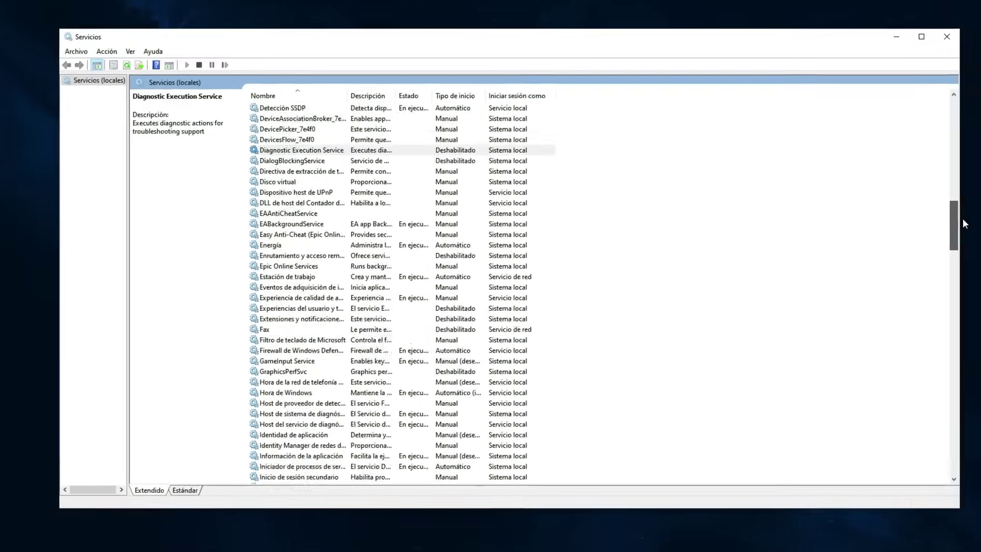
{"action": "scroll", "coordinate": [959, 219], "scroll_direction": "down", "scroll_amount": 4}
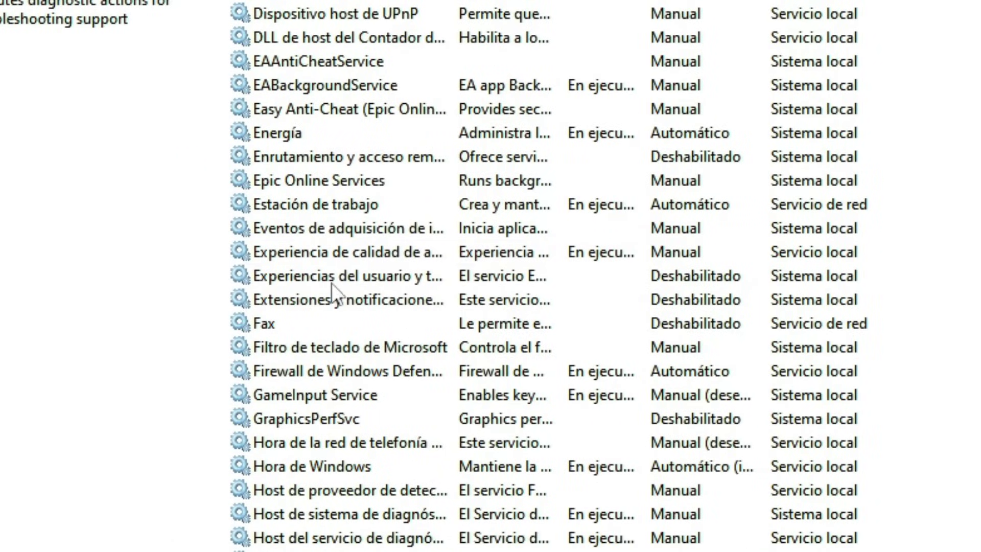
{"action": "left_click", "coordinate": [332, 278]}
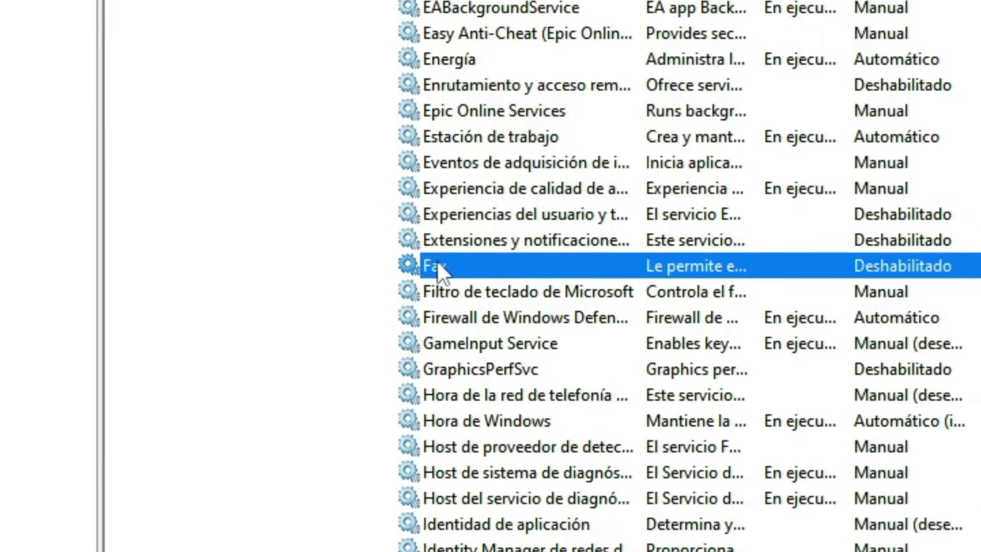
Set the Servicio biométrico de Windows startup type to Deshabilitado and apply the change
{"action": "left_click_drag", "start_coordinate": [901, 241], "coordinate": [900, 247]}
{"action": "scroll", "coordinate": [904, 281], "scroll_direction": "down", "scroll_amount": 10}
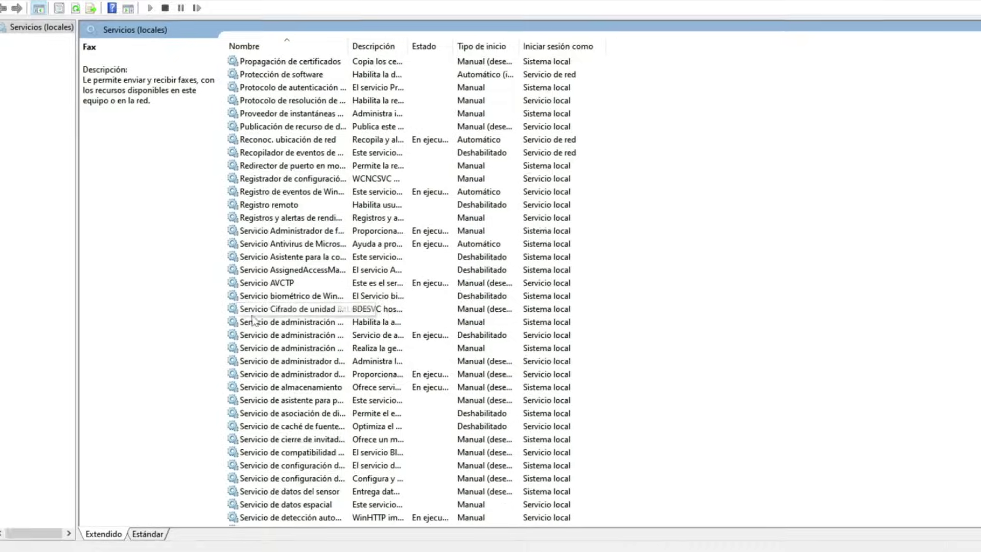
{"action": "left_click", "coordinate": [275, 291]}
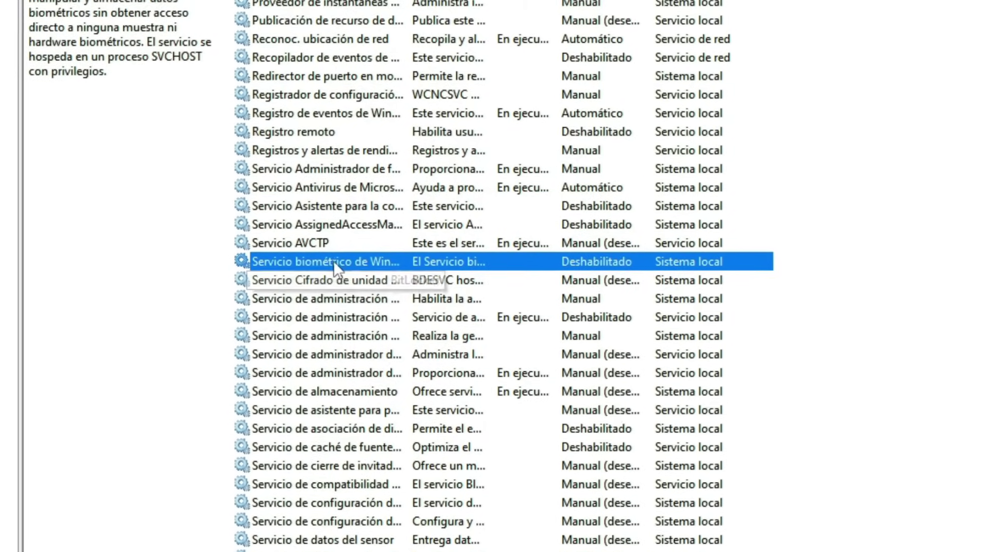
{"action": "right_click", "coordinate": [300, 290]}
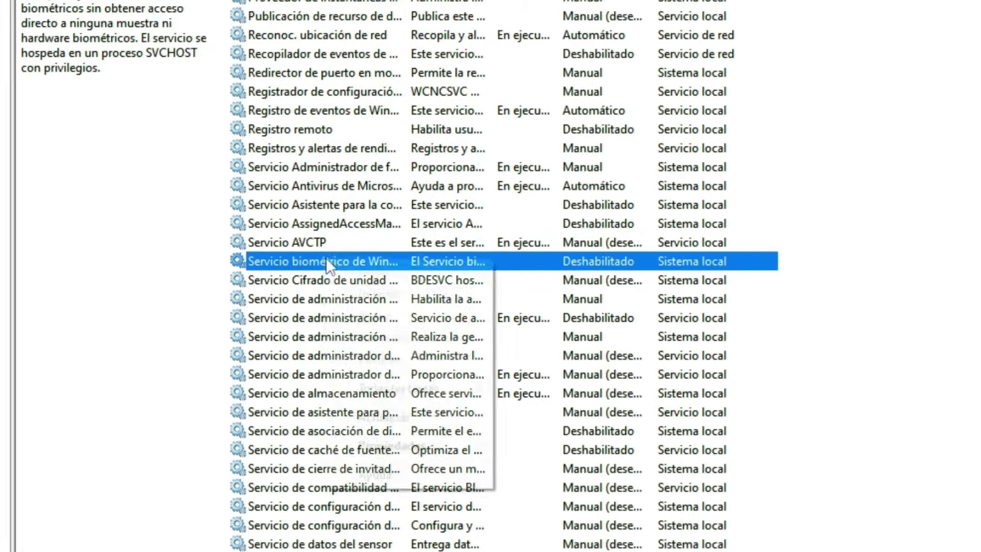
{"action": "left_click", "coordinate": [358, 449]}
{"action": "left_click", "coordinate": [664, 190]}
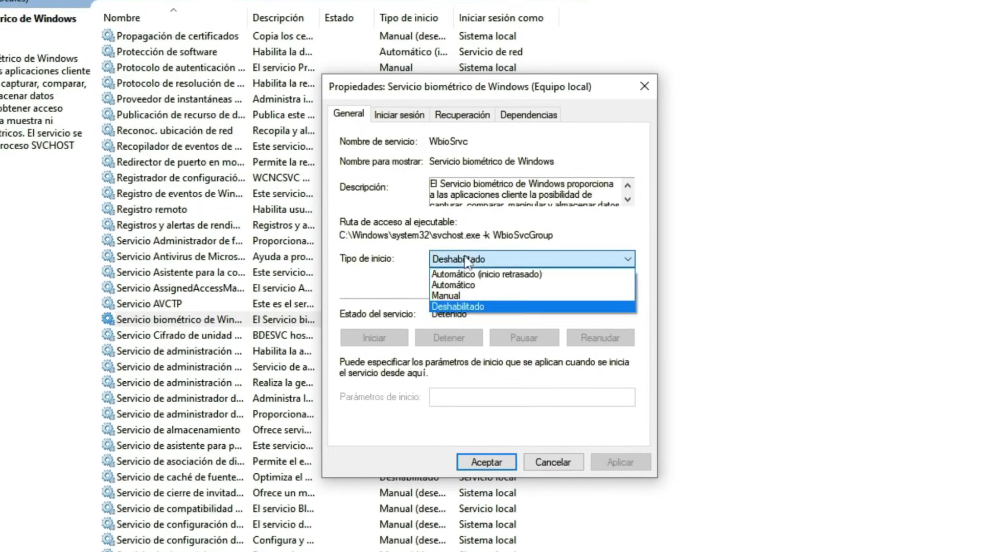
{"action": "left_click", "coordinate": [458, 306]}
{"action": "left_click", "coordinate": [620, 462]}
{"action": "key", "text": "Return"}
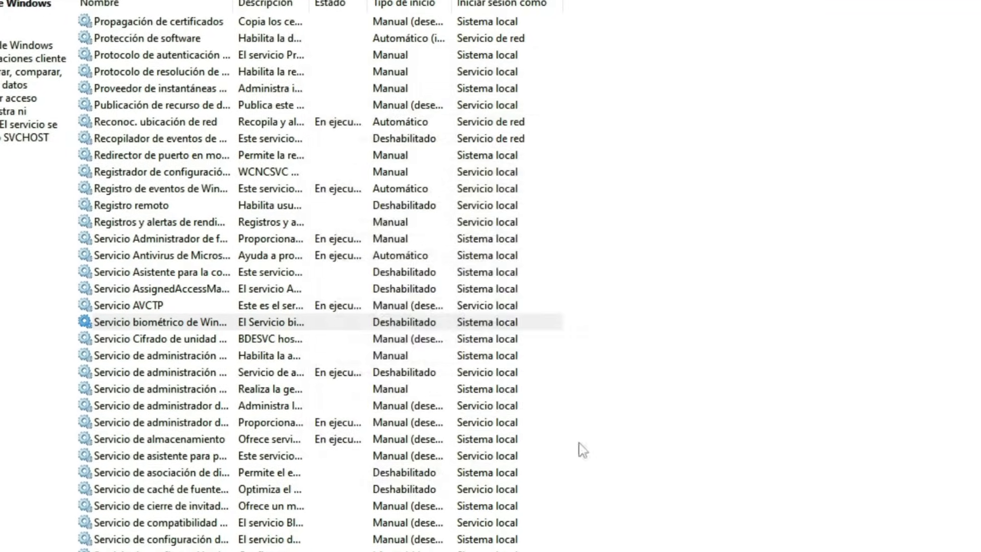
Select the Servicio de administración de radio service and open its available actions
{"action": "left_click_drag", "start_coordinate": [897, 298], "coordinate": [896, 300]}
{"action": "left_click", "coordinate": [153, 376]}
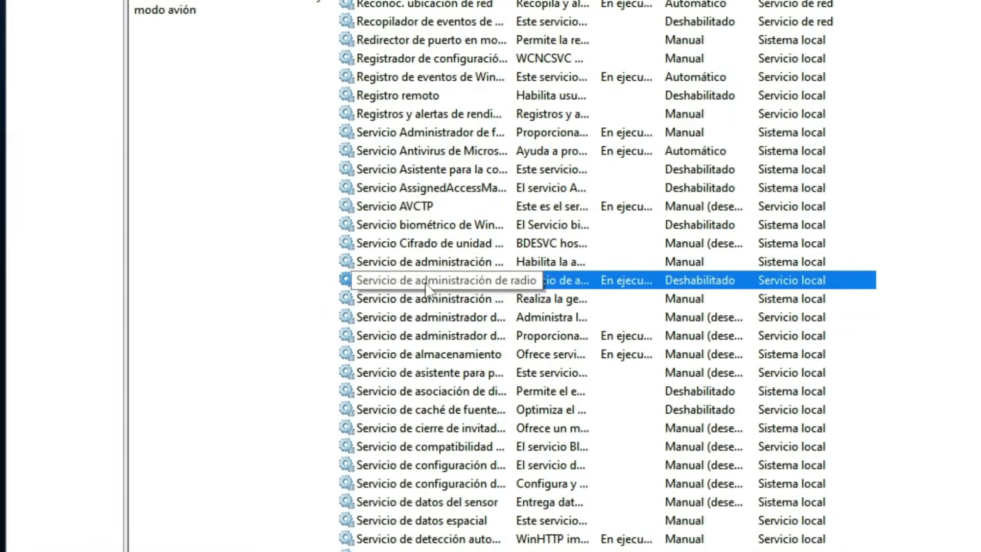
{"action": "right_click", "coordinate": [297, 315]}
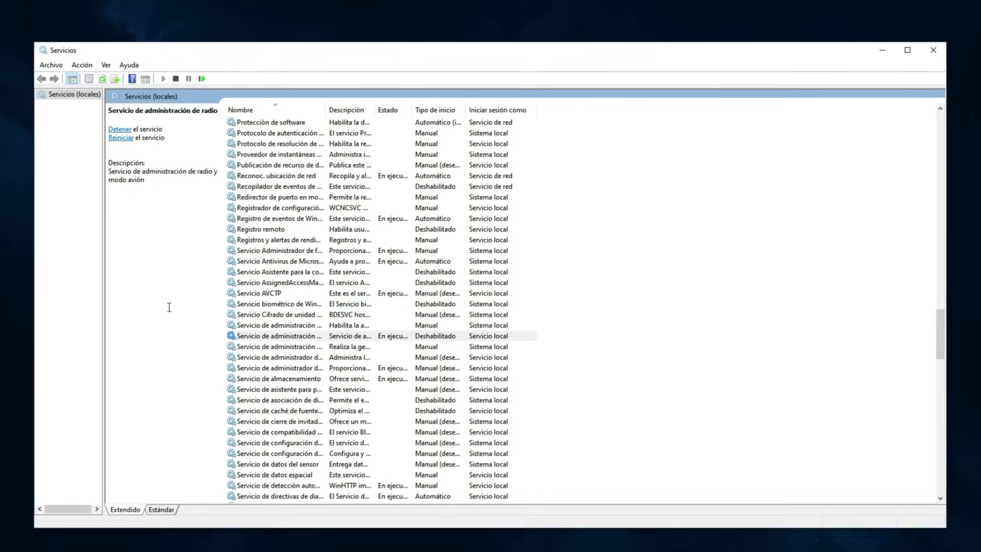
Select the Telefonía service to check its startup type, and close the services window
{"action": "scroll", "coordinate": [944, 352], "scroll_direction": "down", "scroll_amount": 2}
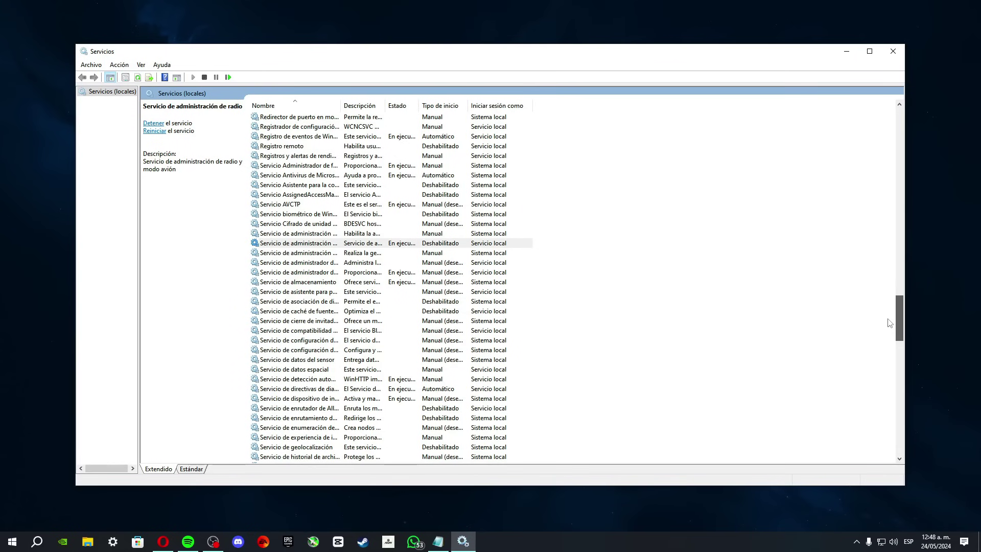
{"action": "scroll", "coordinate": [887, 374], "scroll_direction": "down", "scroll_amount": 15}
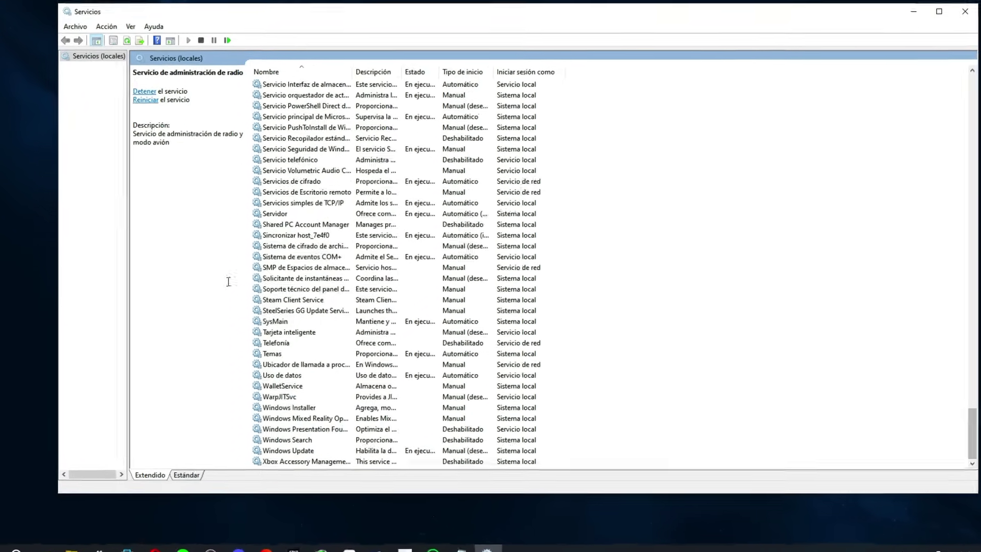
{"action": "key", "text": "t"}
{"action": "key", "text": "e"}
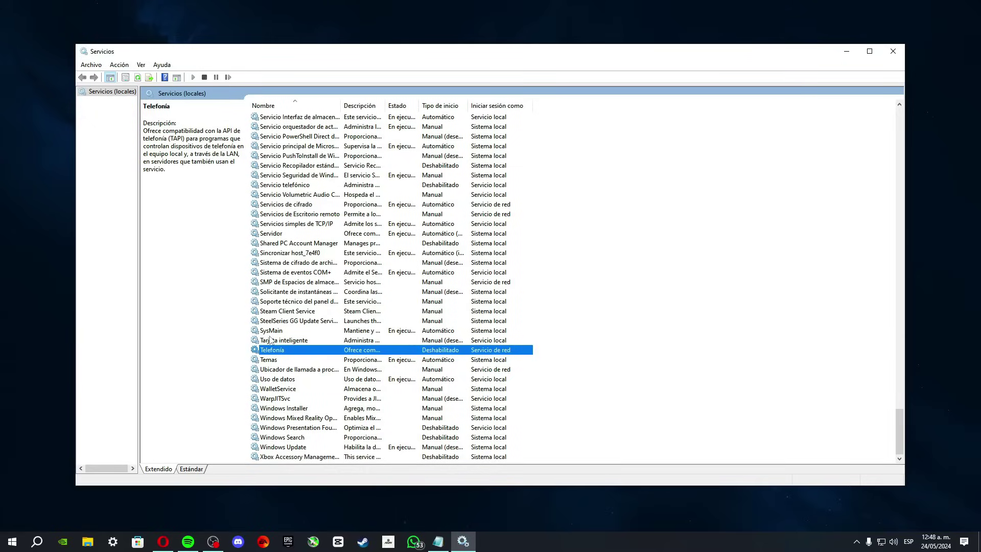
{"action": "key", "text": "alt+F4"}
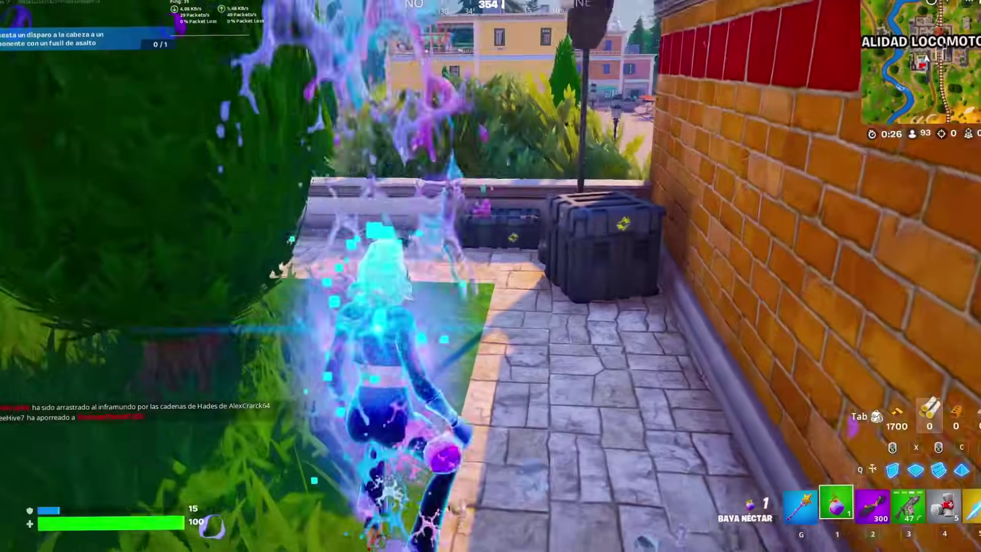
{"action": "left_click", "coordinate": [491, 276]}
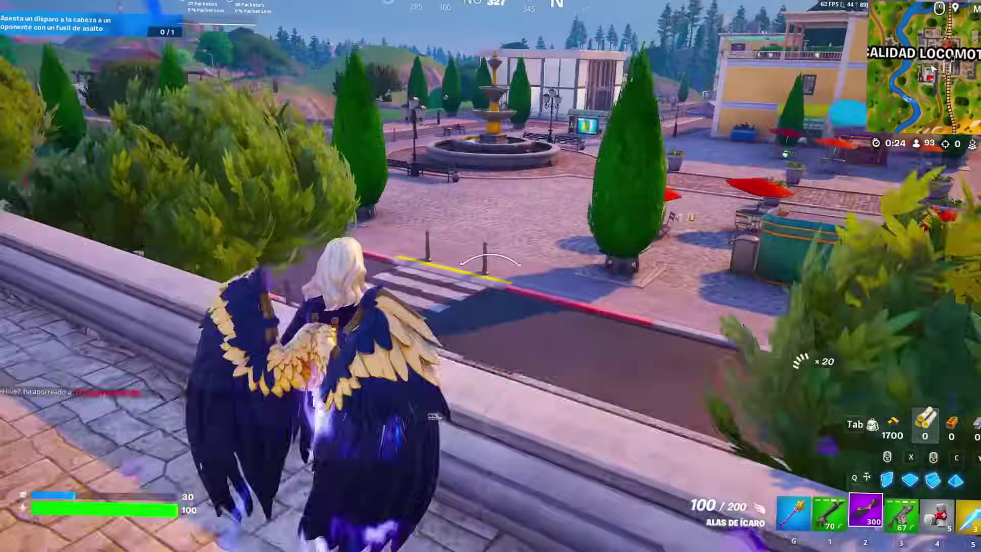
{"action": "key", "text": "Tab"}
{"action": "key", "text": "Tab"}
{"action": "key", "text": "w"}
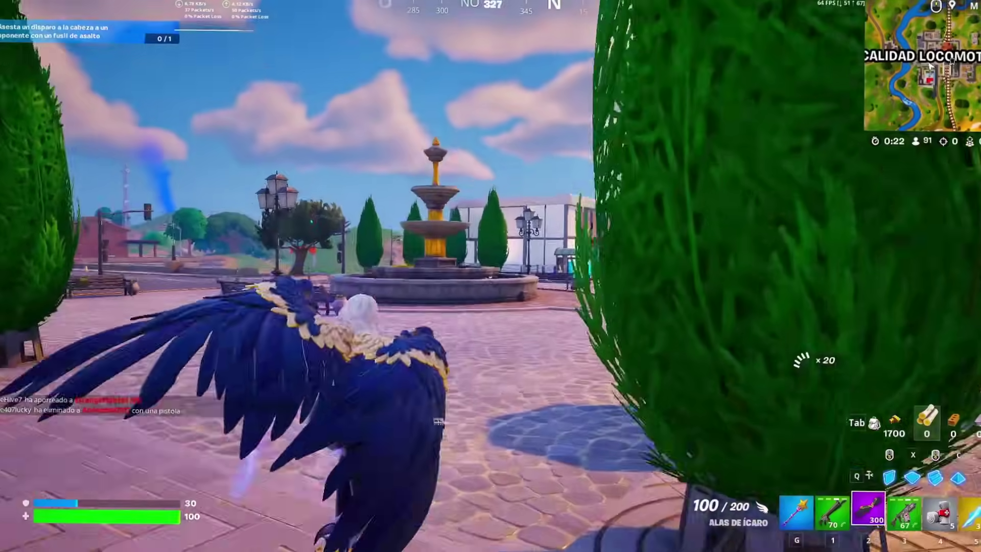
{"action": "key", "text": "space"}
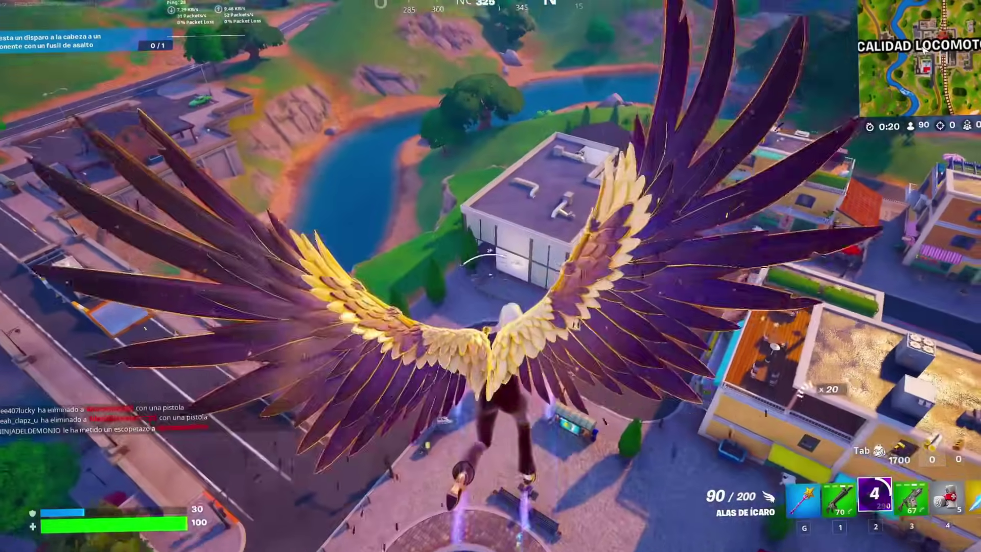
{"action": "key", "text": "w"}
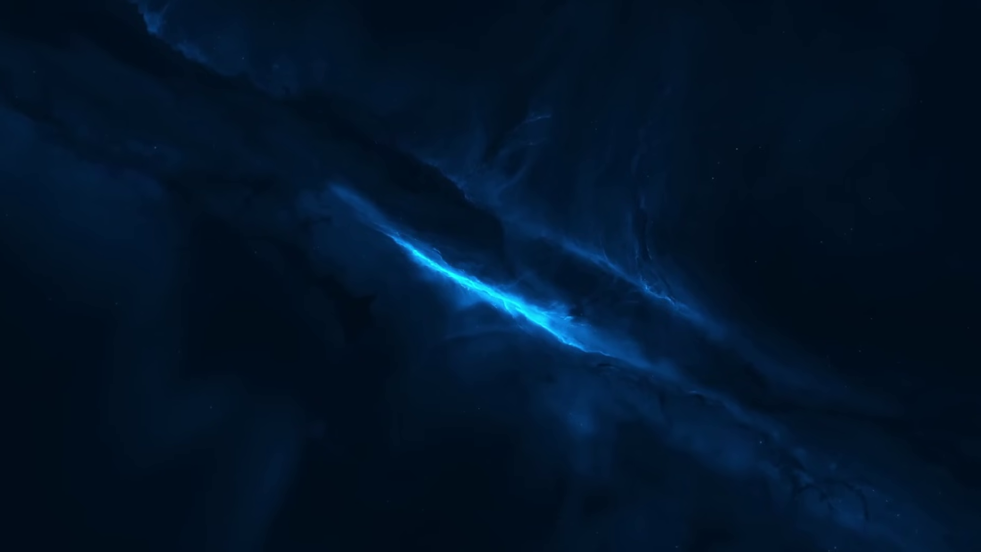
Open the advanced system configuration from the Acerca de page of the Windows Sistema settings
{"action": "key", "text": "super+i"}
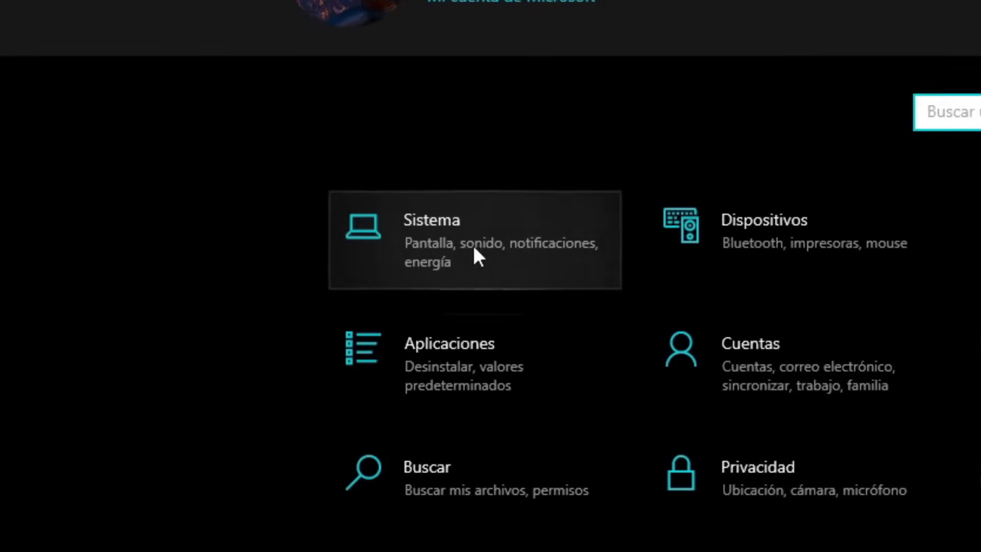
{"action": "left_click", "coordinate": [455, 256]}
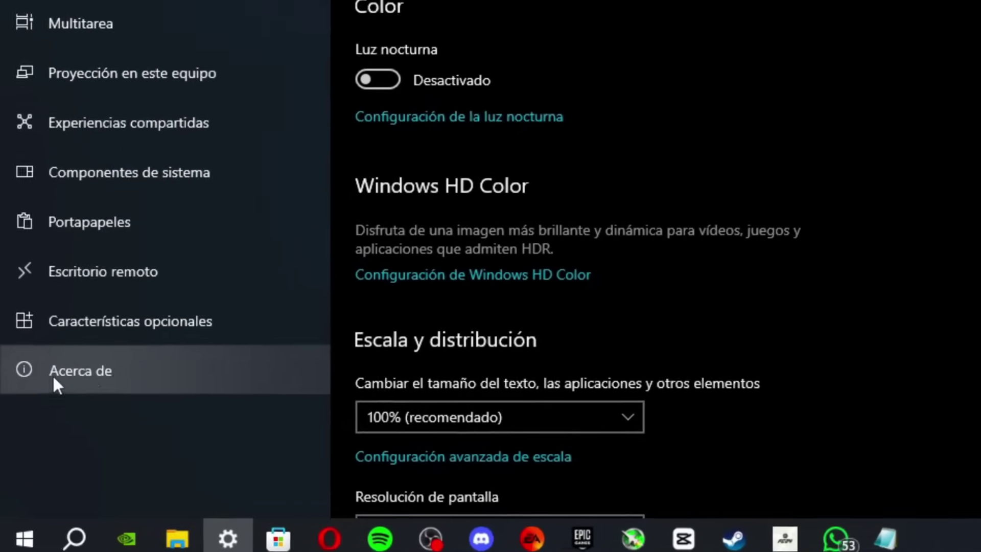
{"action": "left_click", "coordinate": [59, 383]}
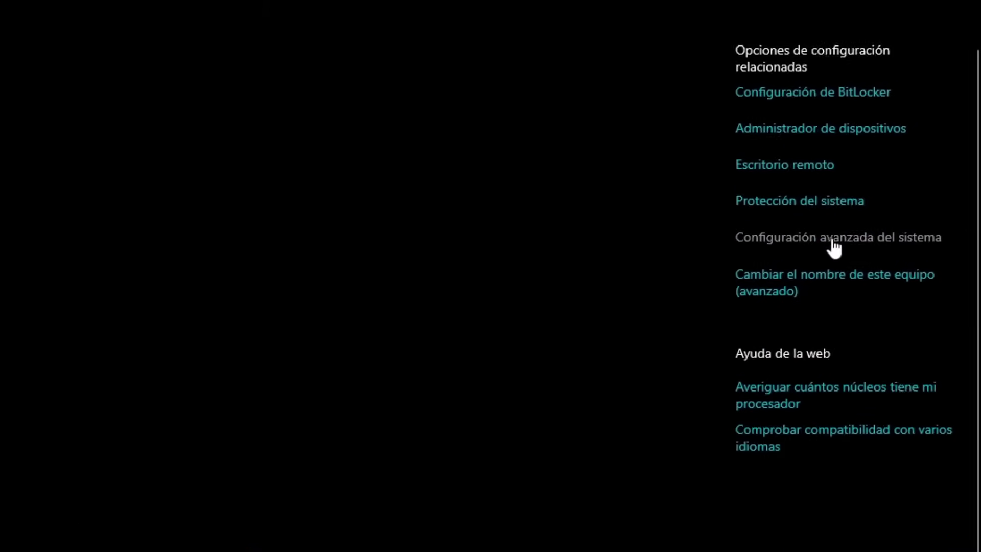
{"action": "left_click", "coordinate": [833, 240]}
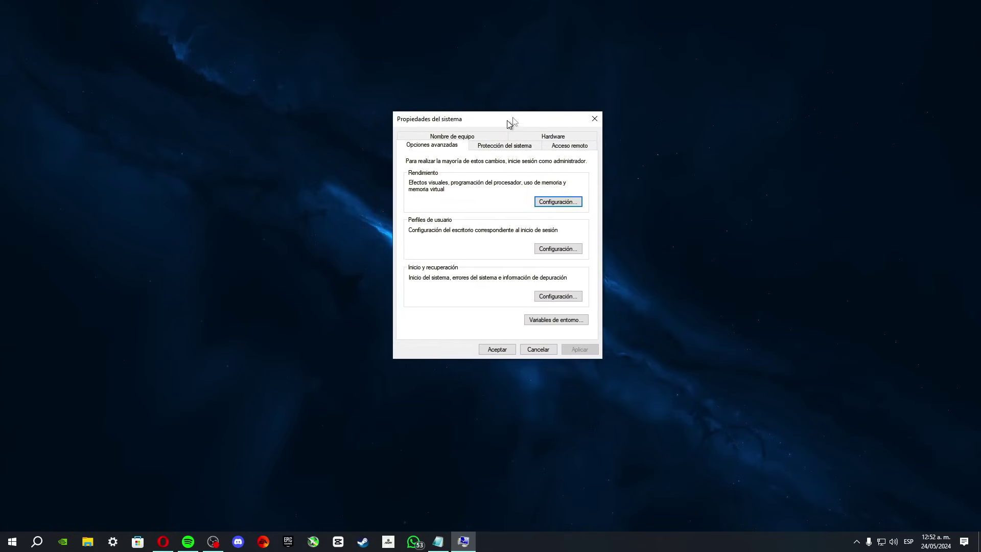
{"action": "left_click_drag", "start_coordinate": [508, 120], "coordinate": [479, 108]}
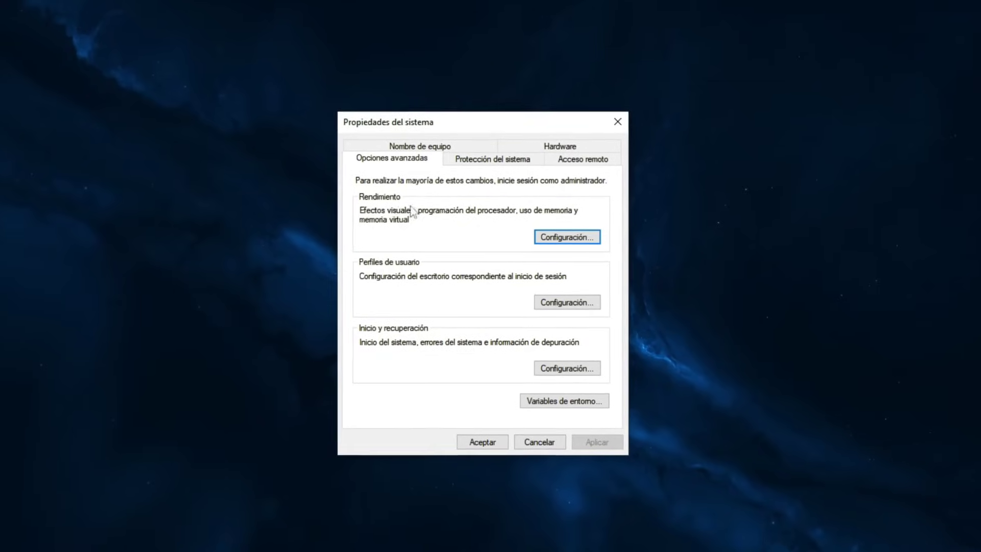
Open the Rendimiento settings and apply the visual effects option Ajustar para obtener el mejor rendimiento
{"action": "left_click", "coordinate": [590, 235]}
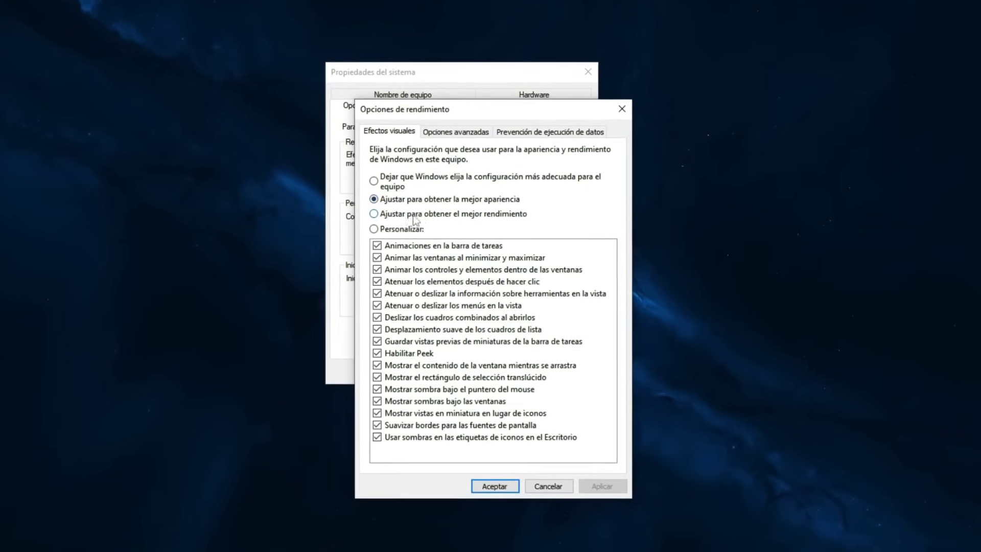
{"action": "left_click", "coordinate": [392, 214]}
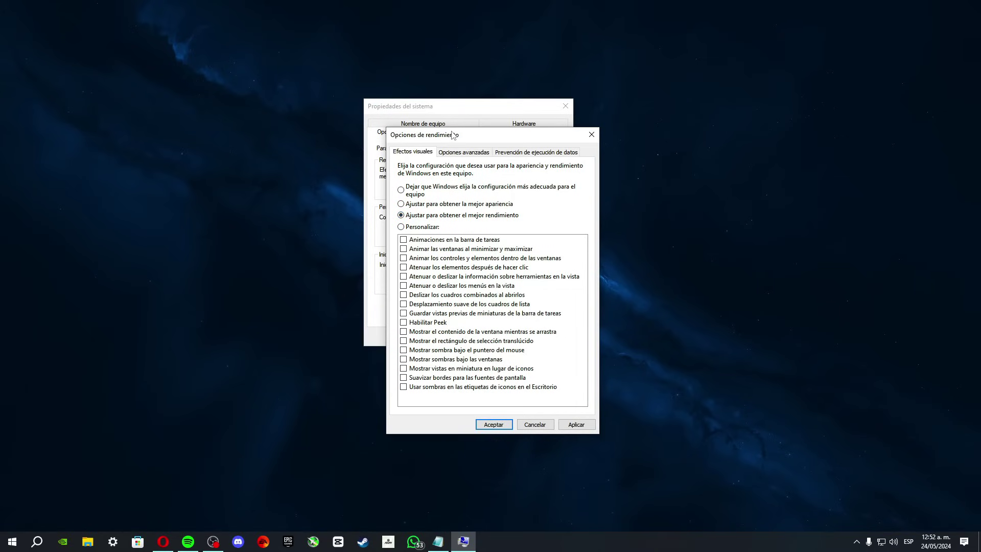
{"action": "left_click_drag", "start_coordinate": [452, 138], "coordinate": [441, 111]}
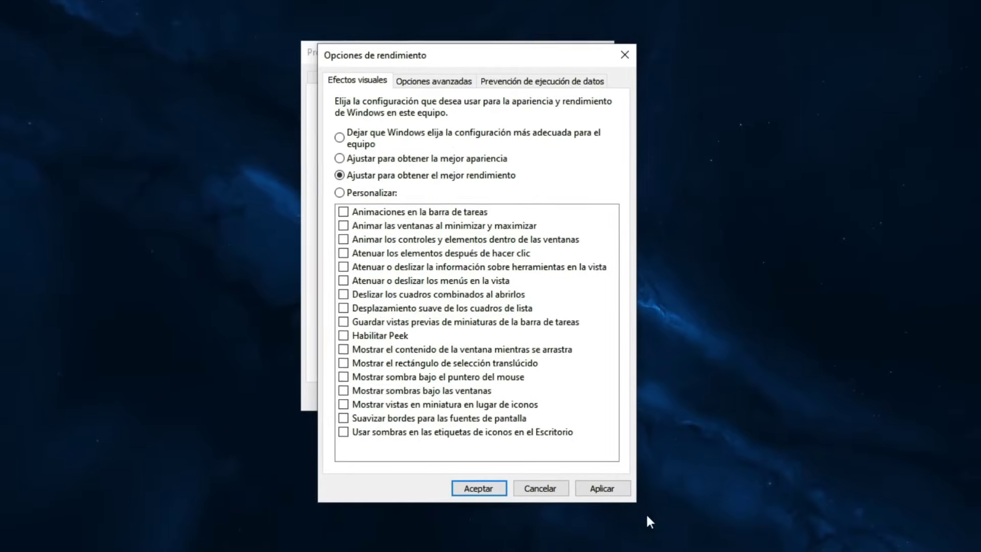
{"action": "left_click", "coordinate": [602, 488]}
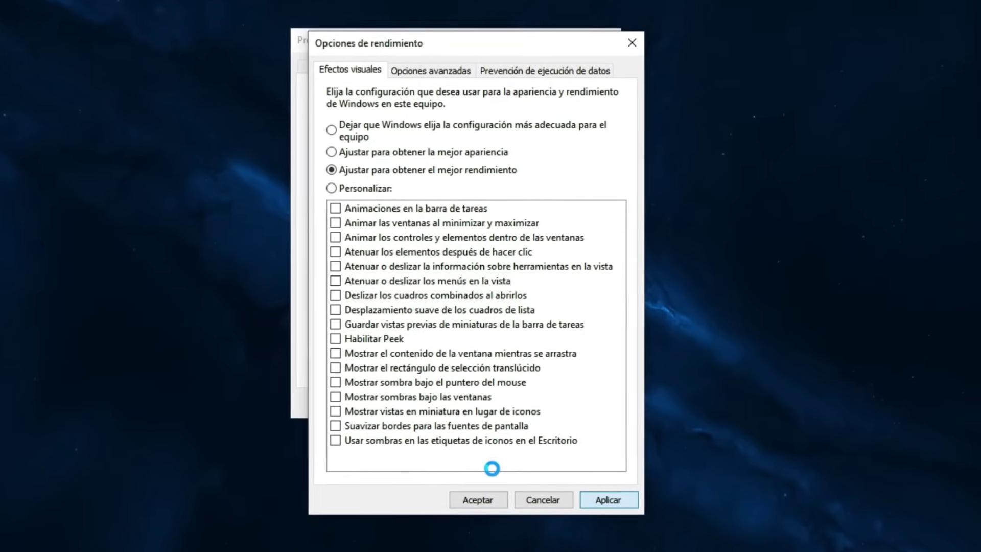
{"action": "left_click_drag", "start_coordinate": [449, 63], "coordinate": [946, 42]}
{"action": "left_click_drag", "start_coordinate": [795, 99], "coordinate": [752, 95]}
{"action": "left_click_drag", "start_coordinate": [206, 89], "coordinate": [112, 103]}
{"action": "left_click_drag", "start_coordinate": [110, 102], "coordinate": [486, 124]}
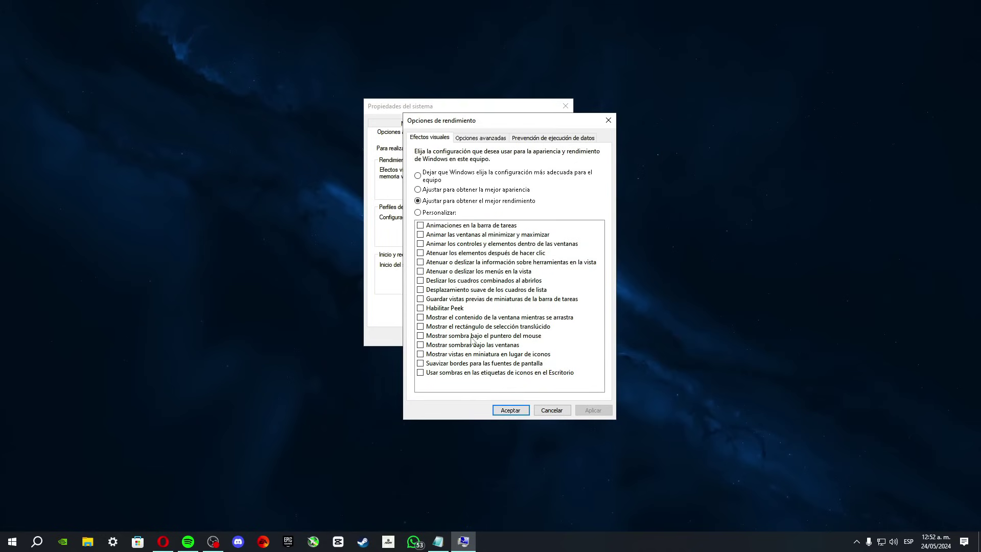
Enable Mostrar vistas en miniatura en lugar de iconos and Mostrar el contenido de la ventana mientras se arrastra, and accept the performance and system settings
{"action": "left_click", "coordinate": [421, 354]}
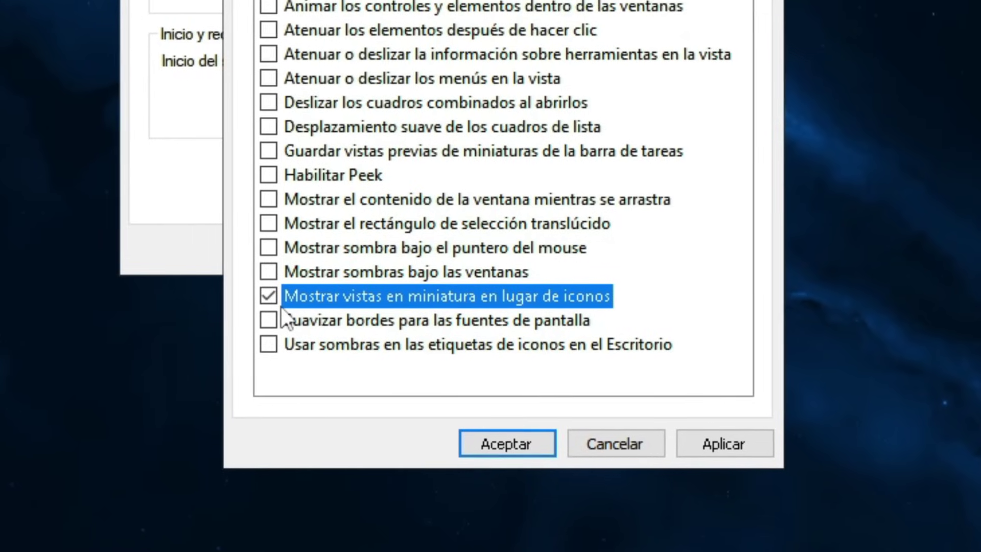
{"action": "left_click", "coordinate": [271, 202]}
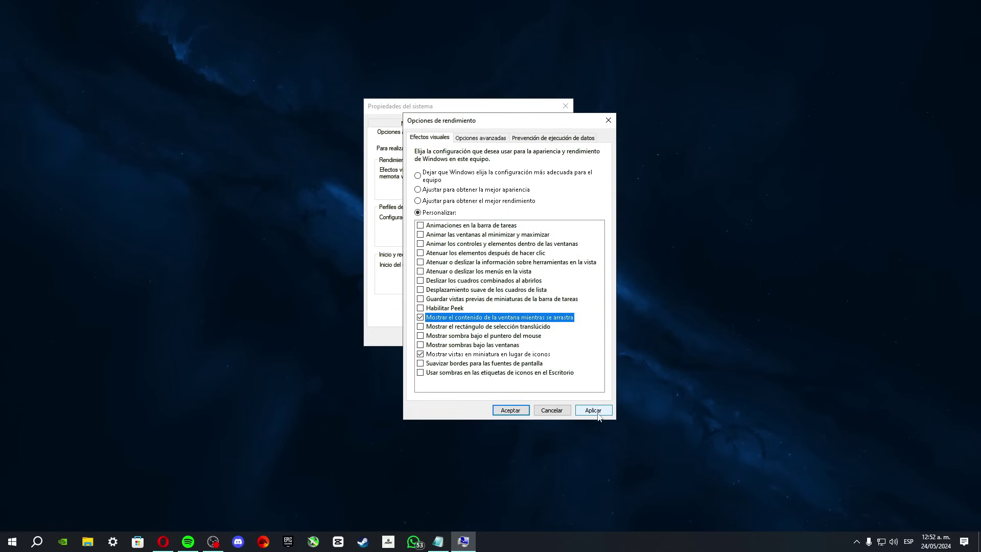
{"action": "left_click_drag", "start_coordinate": [310, 121], "coordinate": [605, 137]}
{"action": "left_click", "coordinate": [653, 420]}
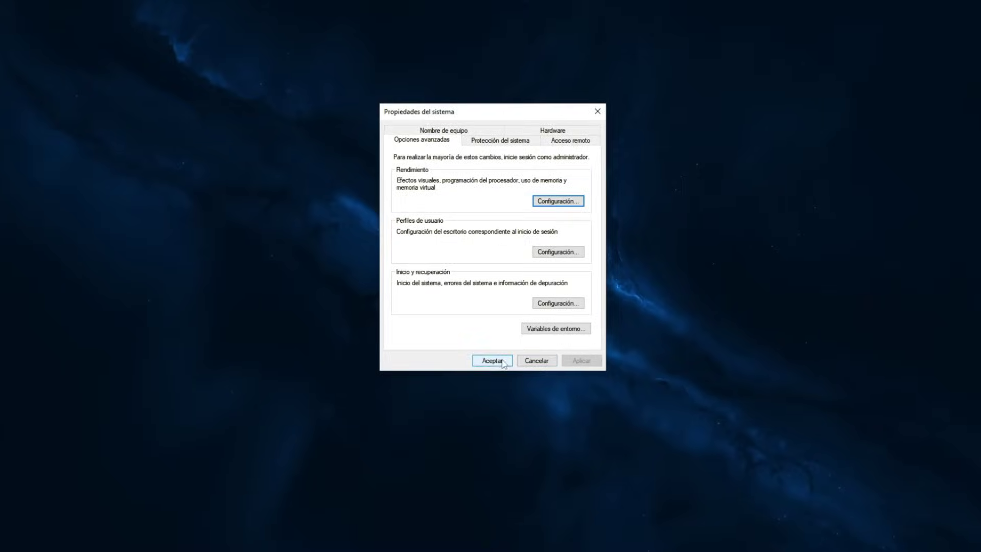
{"action": "left_click", "coordinate": [469, 337]}
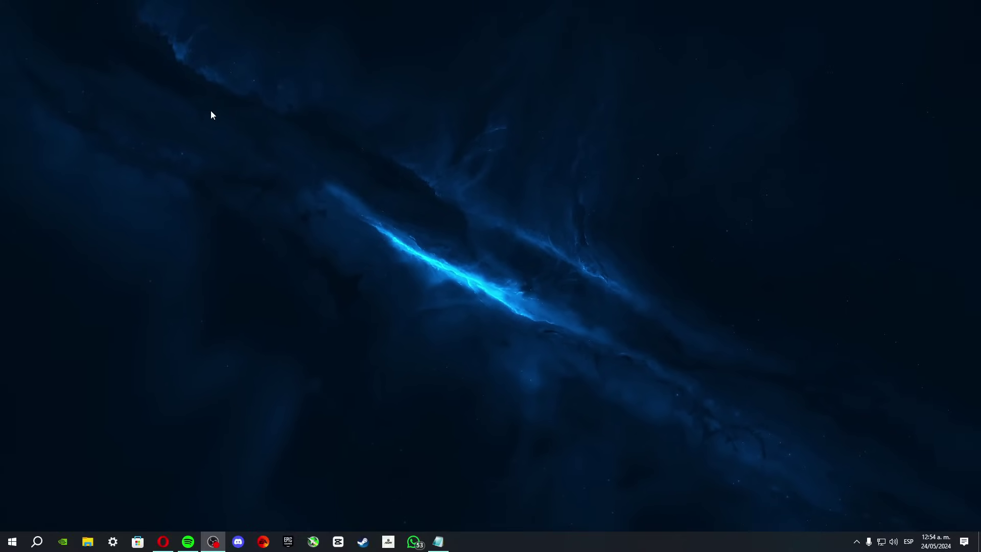
Check the available space on the SYSTEM (C:) drive in Este equipo and close the window
{"action": "key", "text": "super+e"}
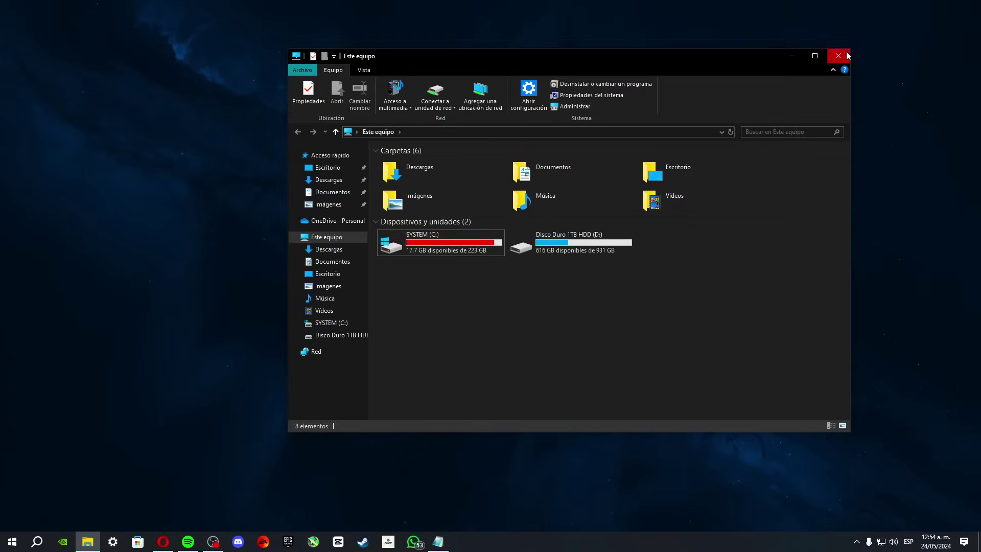
{"action": "left_click", "coordinate": [841, 56]}
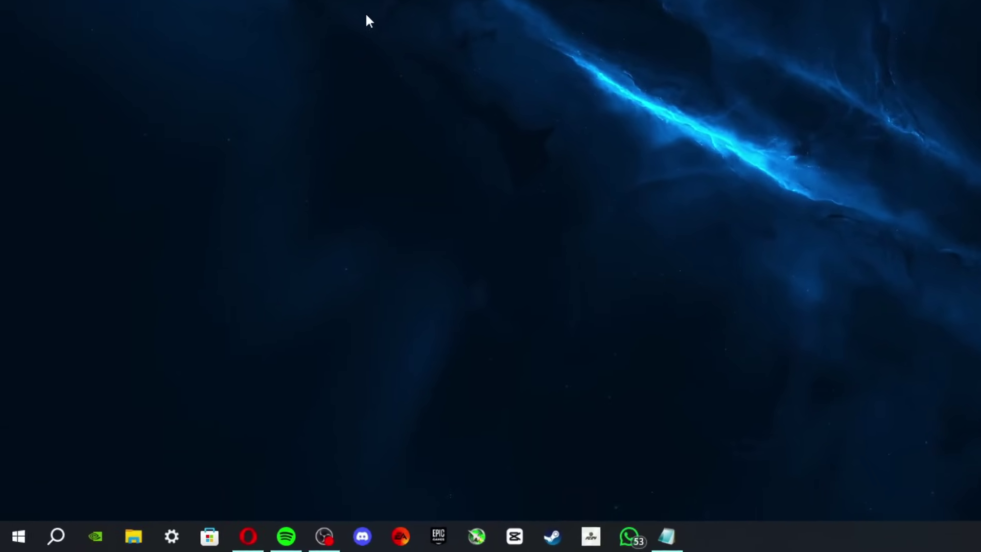
Open the Windows Temp folder by running temp from the Ejecutar dialog
{"action": "key", "text": "super+r"}
{"action": "left_click_drag", "start_coordinate": [76, 433], "coordinate": [481, 210]}
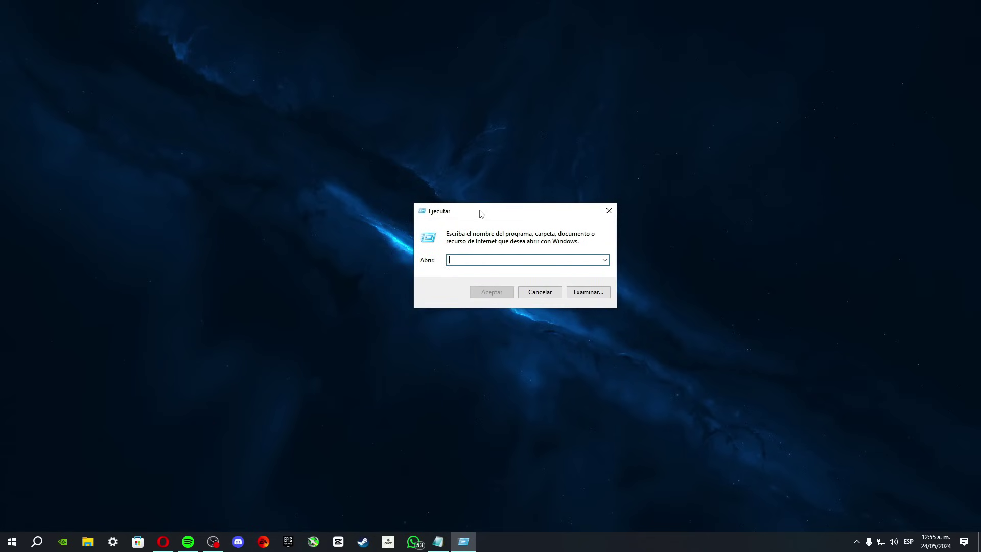
{"action": "key", "text": "super"}
{"action": "type", "text": "ejecutar"}
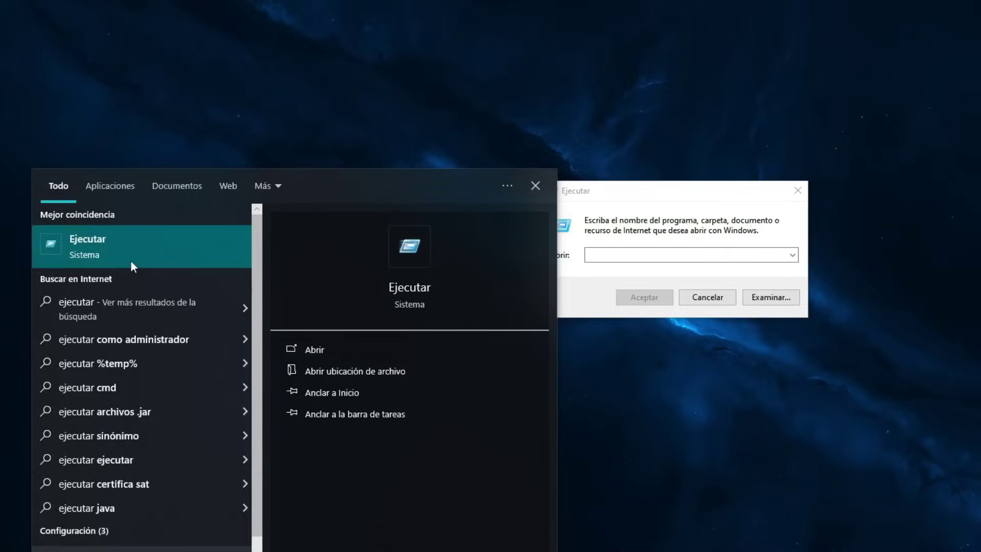
{"action": "left_click", "coordinate": [134, 267]}
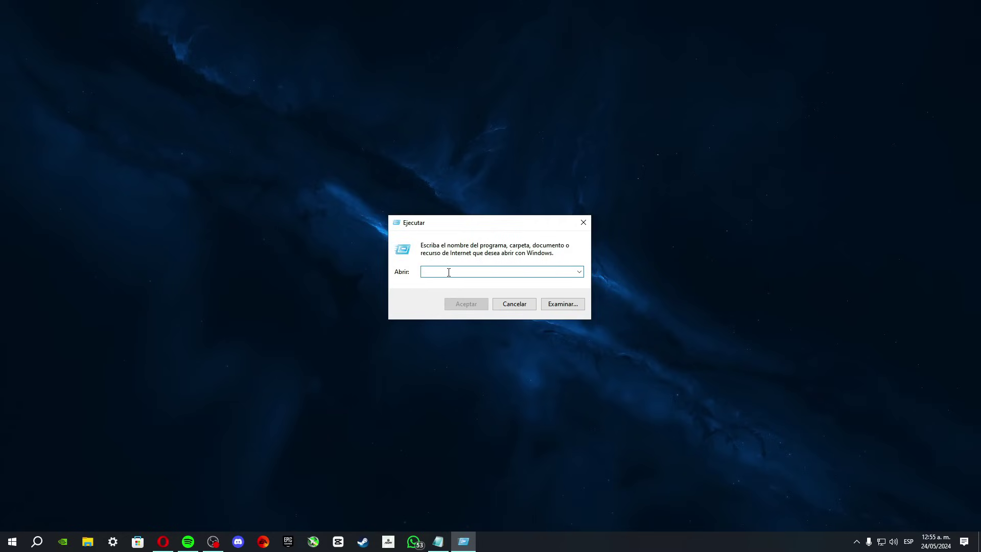
{"action": "type", "text": "temp"}
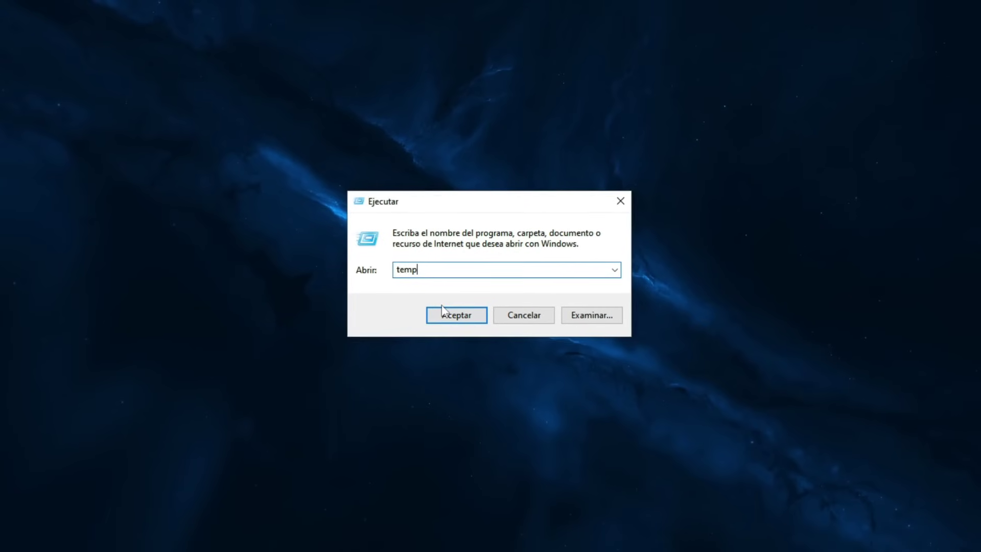
{"action": "left_click", "coordinate": [447, 316]}
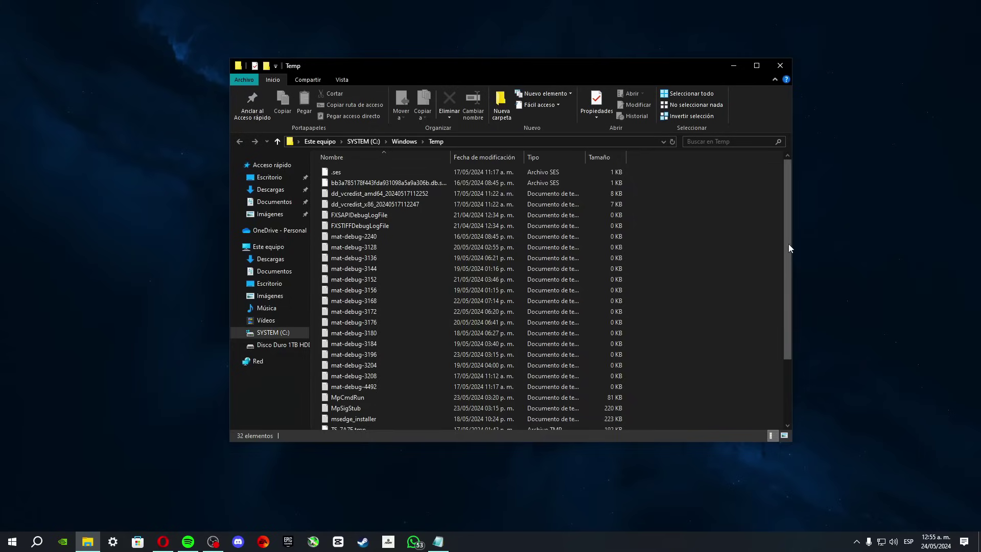
Select all files in the Windows Temp folder and delete them
{"action": "scroll", "coordinate": [777, 286], "scroll_direction": "up", "scroll_amount": 3}
{"action": "key", "text": "ctrl+a"}
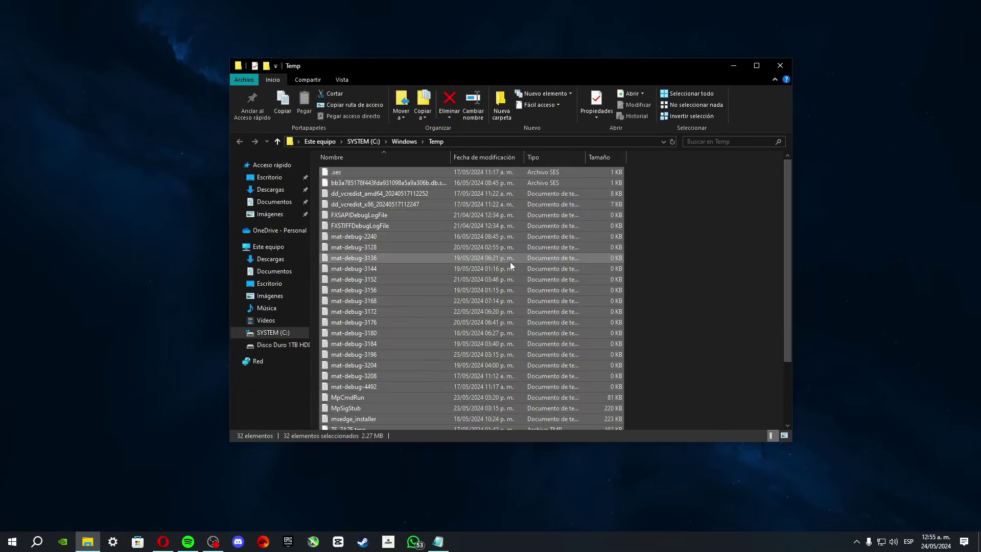
{"action": "right_click", "coordinate": [510, 262]}
{"action": "key", "text": "Escape"}
{"action": "right_click", "coordinate": [459, 280]}
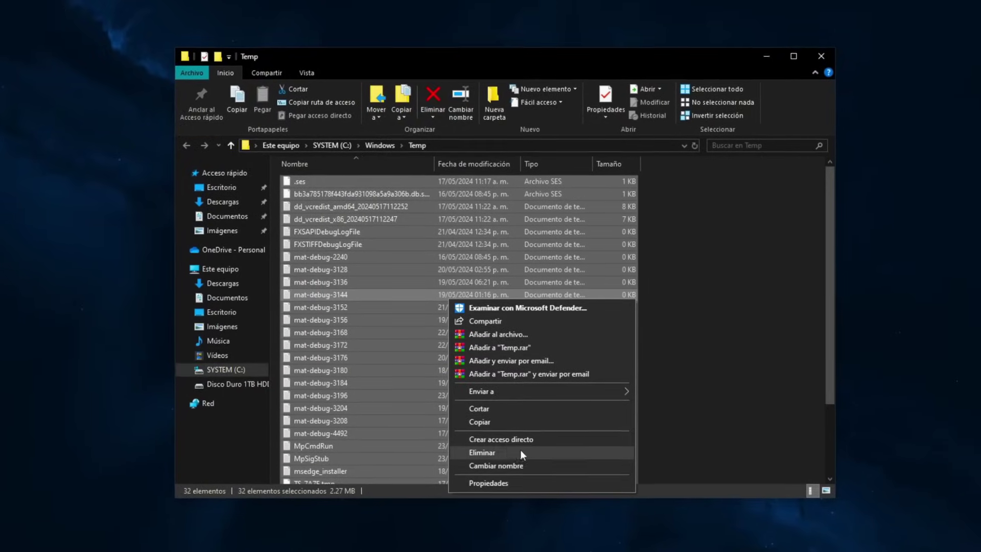
{"action": "left_click", "coordinate": [523, 408]}
{"action": "left_click_drag", "start_coordinate": [133, 138], "coordinate": [457, 210]}
{"action": "left_click", "coordinate": [388, 317]}
{"action": "left_click", "coordinate": [540, 336]}
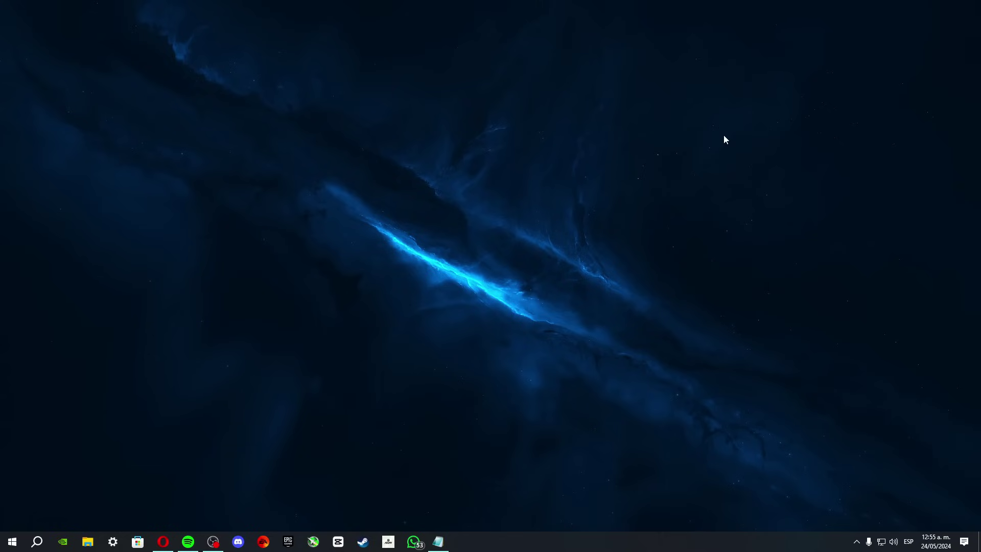
Open the user's local Temp folder by running %temp% from the Ejecutar dialog
{"action": "key", "text": "super+r"}
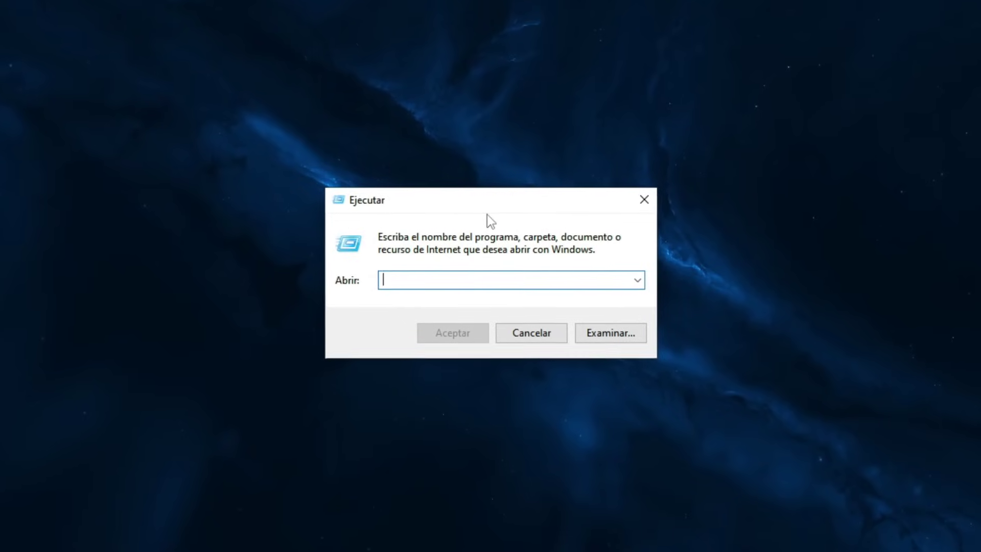
{"action": "type", "text": "%temp%"}
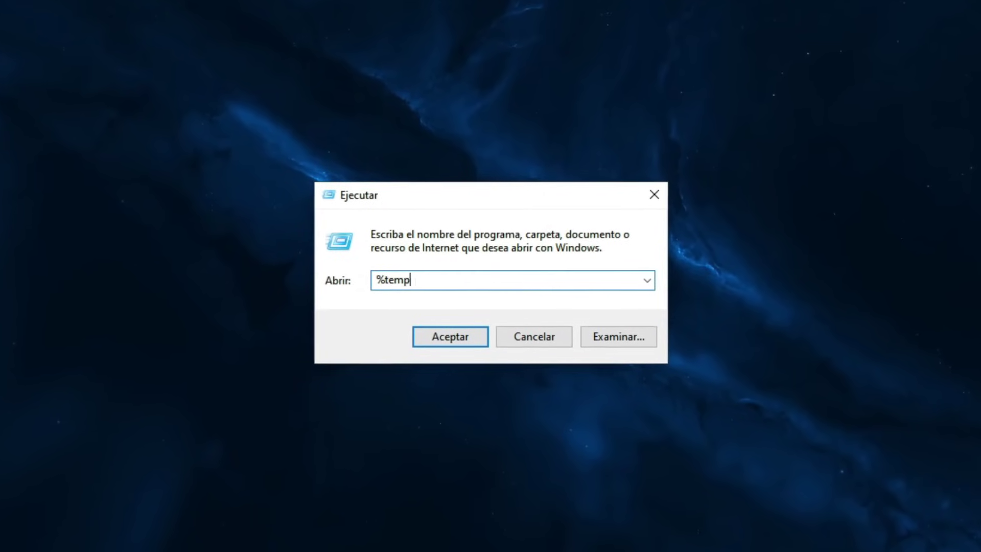
{"action": "left_click", "coordinate": [450, 337]}
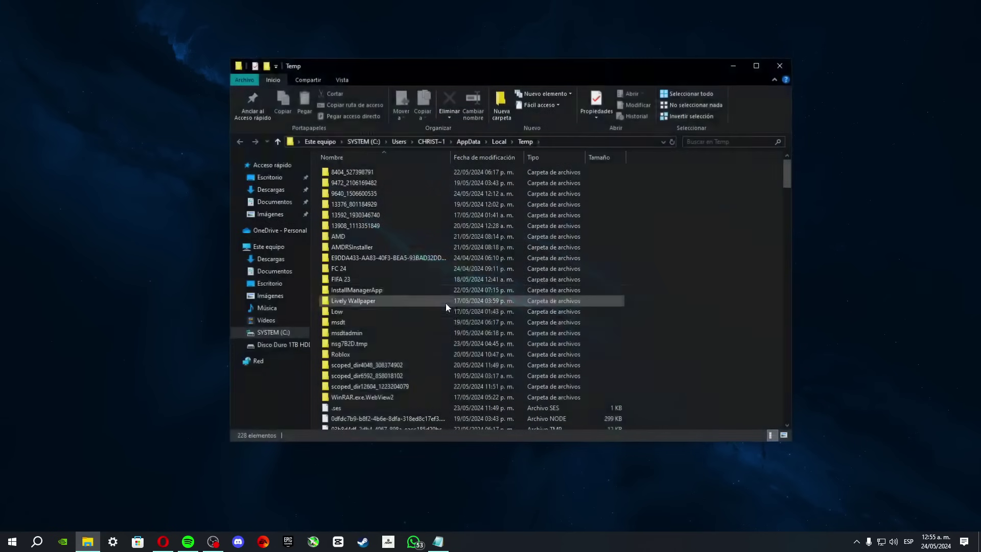
Delete everything in the user's local Temp folder, skipping all current items that require administrator permission
{"action": "left_click_drag", "start_coordinate": [787, 176], "coordinate": [771, 223]}
{"action": "key", "text": "ctrl+a"}
{"action": "right_click", "coordinate": [465, 271]}
{"action": "left_click", "coordinate": [491, 423]}
{"action": "left_click", "coordinate": [434, 212]}
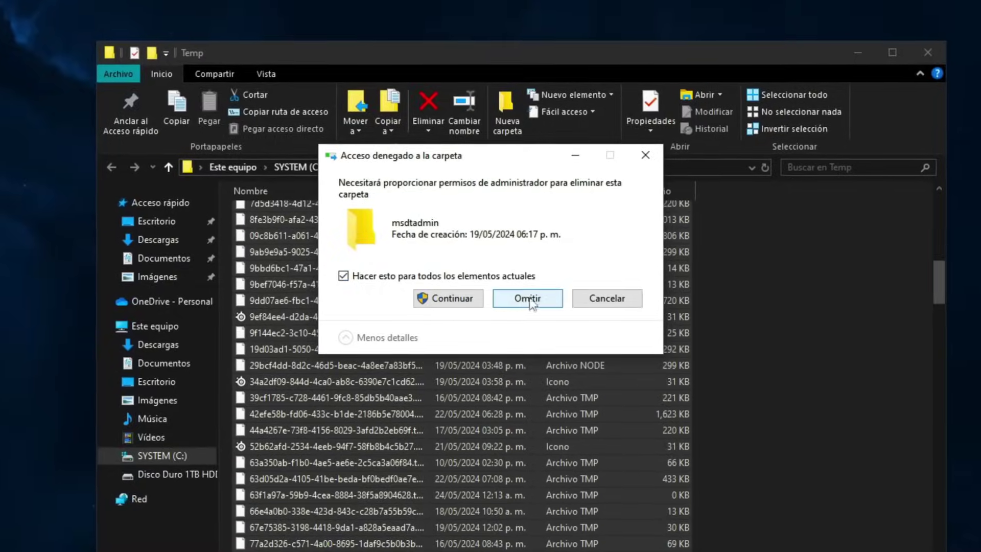
{"action": "left_click", "coordinate": [528, 300]}
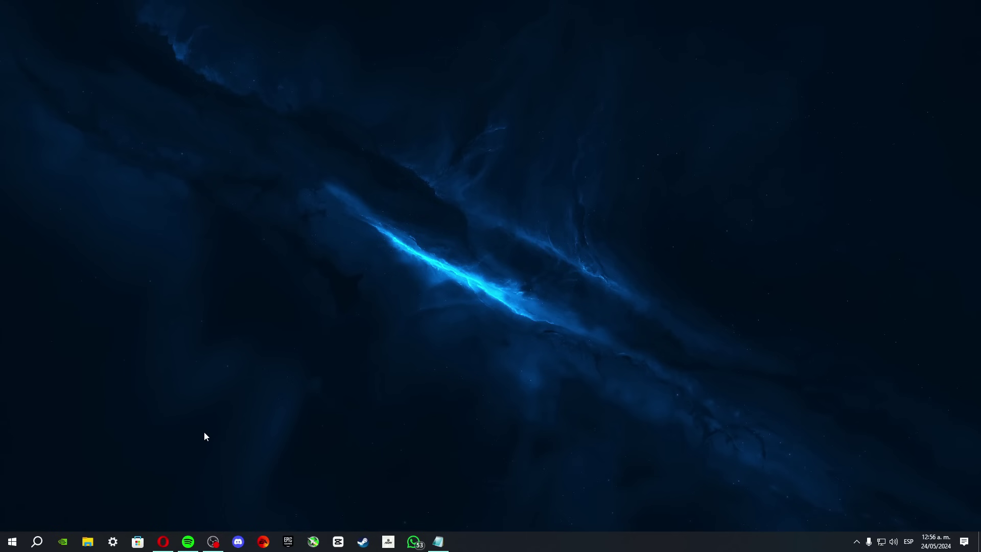
Open the Prefetch folder by running prefetch from the Ejecutar dialog
{"action": "key", "text": "super+r"}
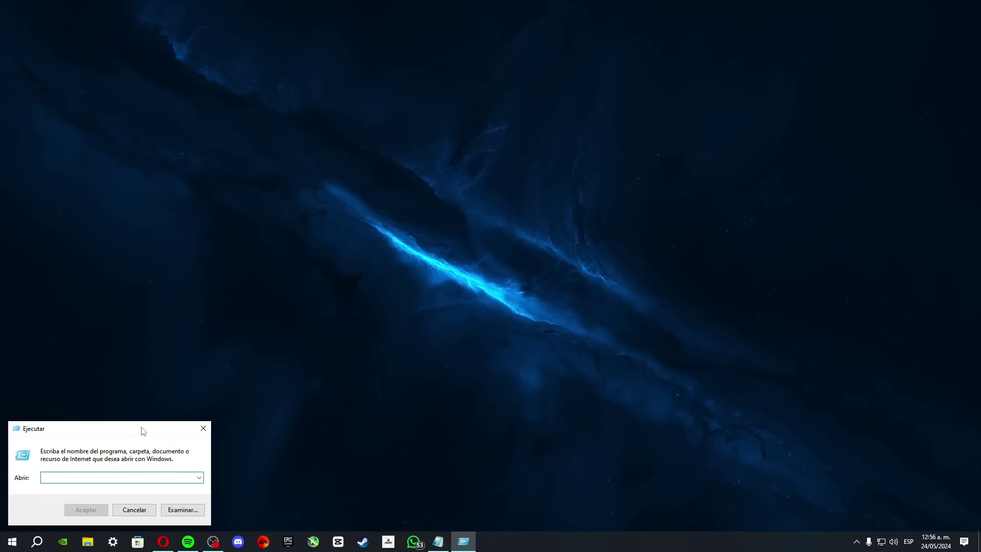
{"action": "type", "text": "prefetch"}
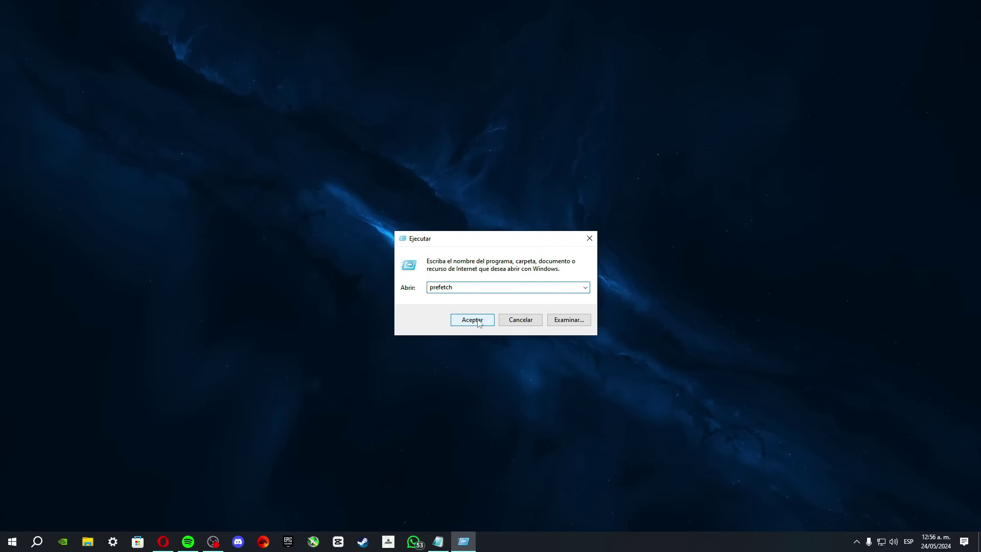
{"action": "left_click", "coordinate": [477, 321]}
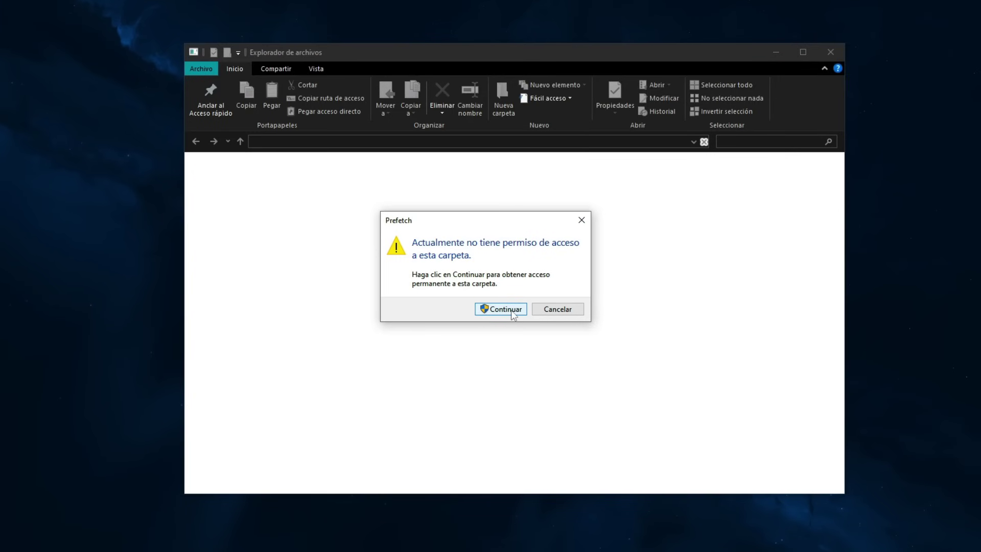
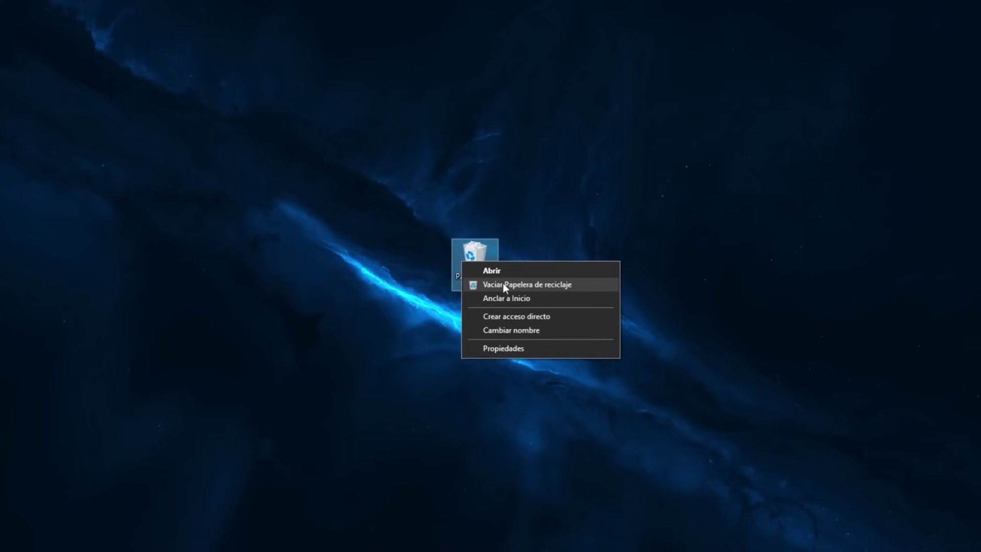
Empty the Papelera de reciclaje and confirm the permanent deletion of its items
{"action": "left_click", "coordinate": [475, 285]}
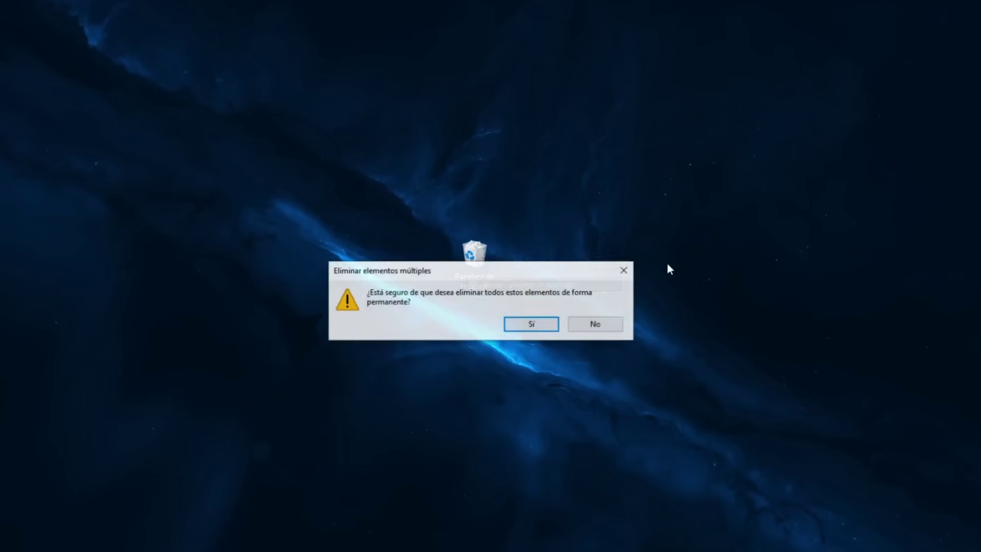
{"action": "left_click", "coordinate": [533, 327]}
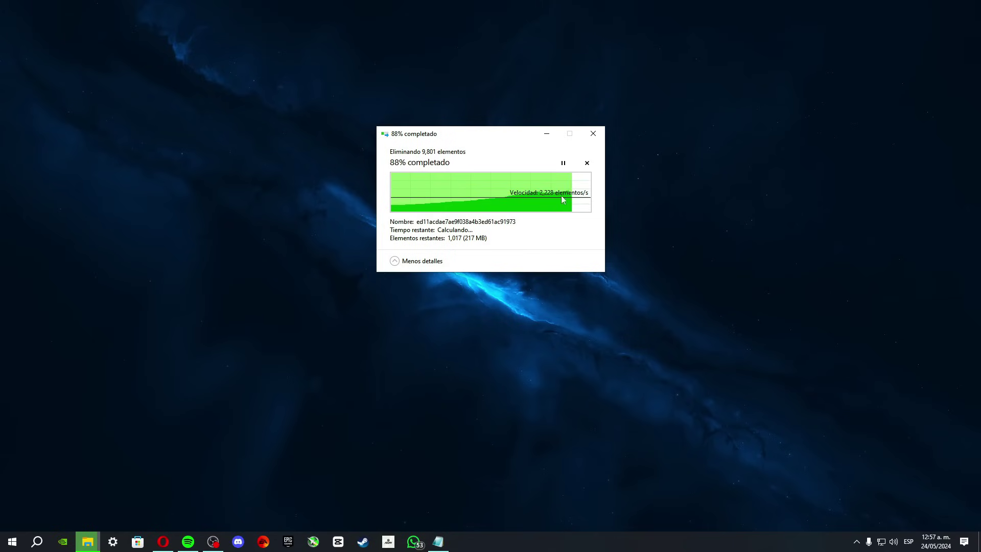
Review the free space on the SYSTEM (C:) drive in the file explorer after the cleanup, and close the window
{"action": "left_click", "coordinate": [87, 545]}
{"action": "left_click", "coordinate": [349, 254]}
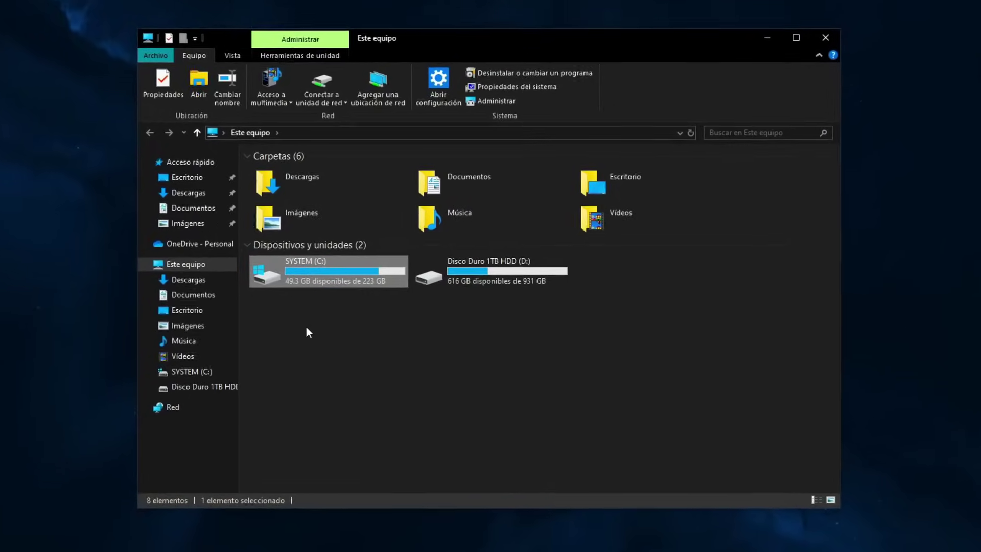
{"action": "left_click", "coordinate": [306, 328]}
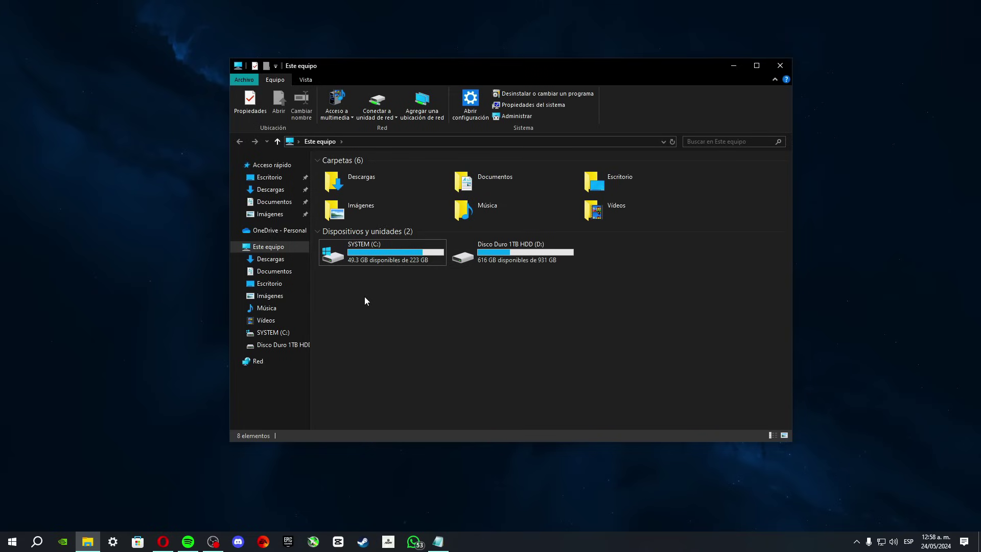
{"action": "left_click", "coordinate": [780, 65]}
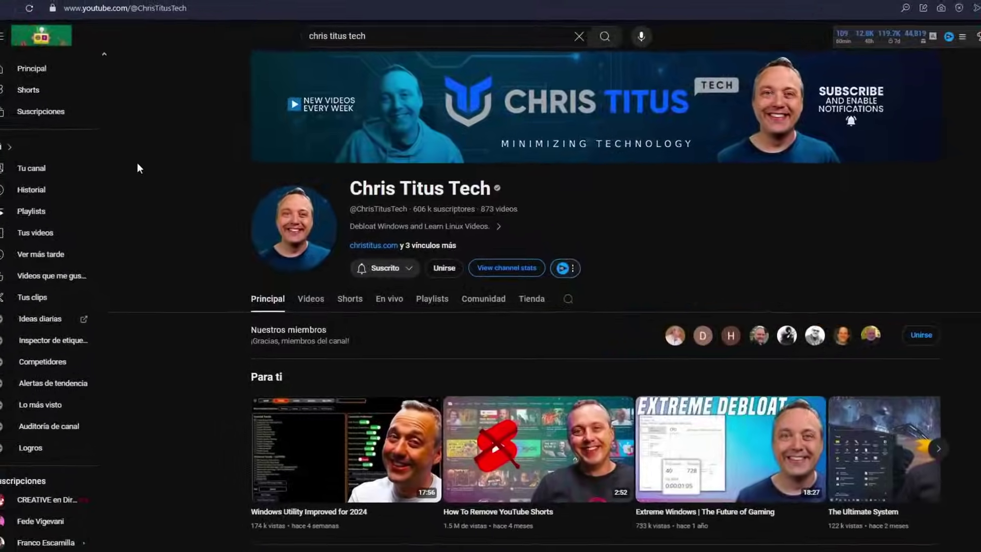
Highlight the Chris Titus Tech channel name on YouTube and the command irm christitus.com/win | iex in the Bloc de notas
{"action": "left_click_drag", "start_coordinate": [350, 189], "coordinate": [488, 200]}
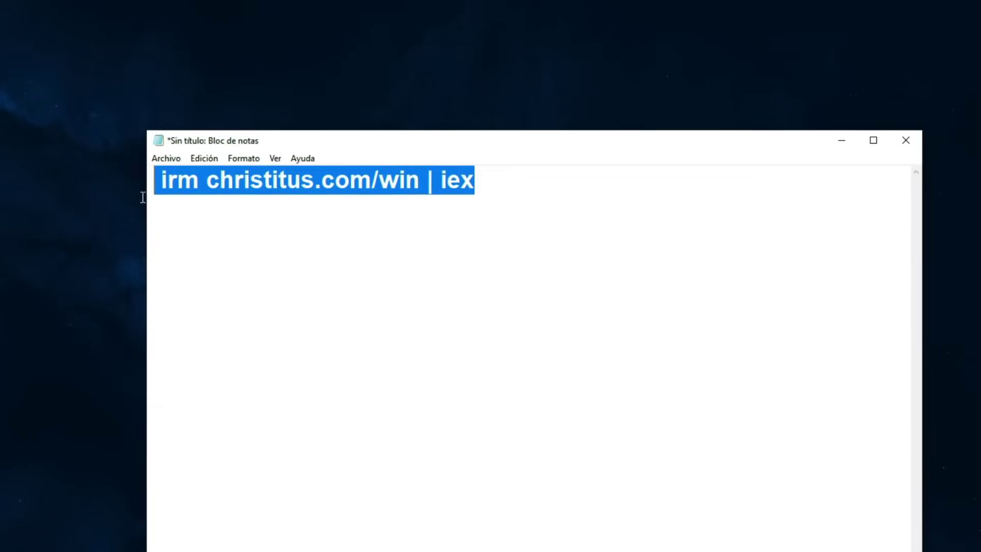
{"action": "left_click_drag", "start_coordinate": [143, 197], "coordinate": [544, 188]}
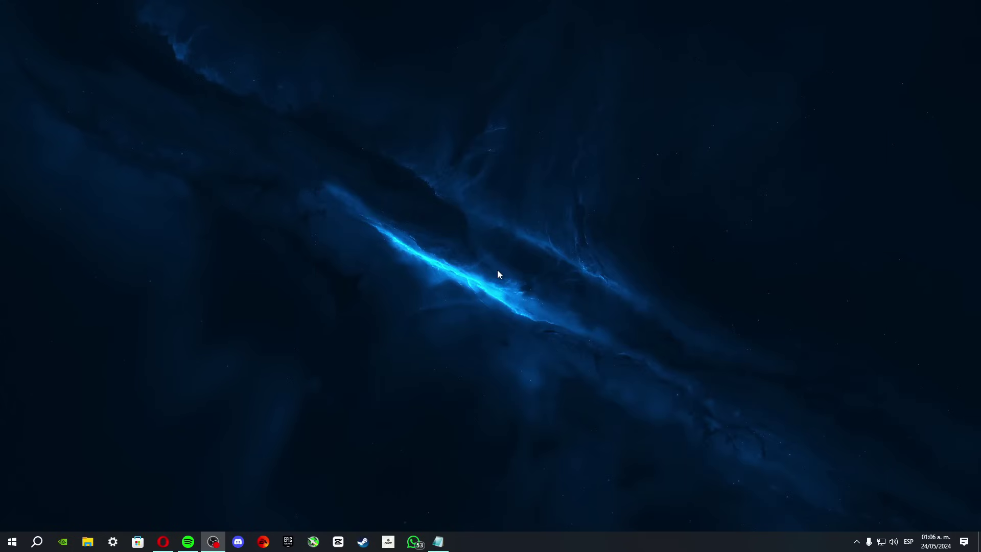
Run Windows PowerShell as administrator and launch the Chris Titus Tech utility with the command irm christitus.com/win | iex
{"action": "key", "text": "super"}
{"action": "type", "text": "wind"}
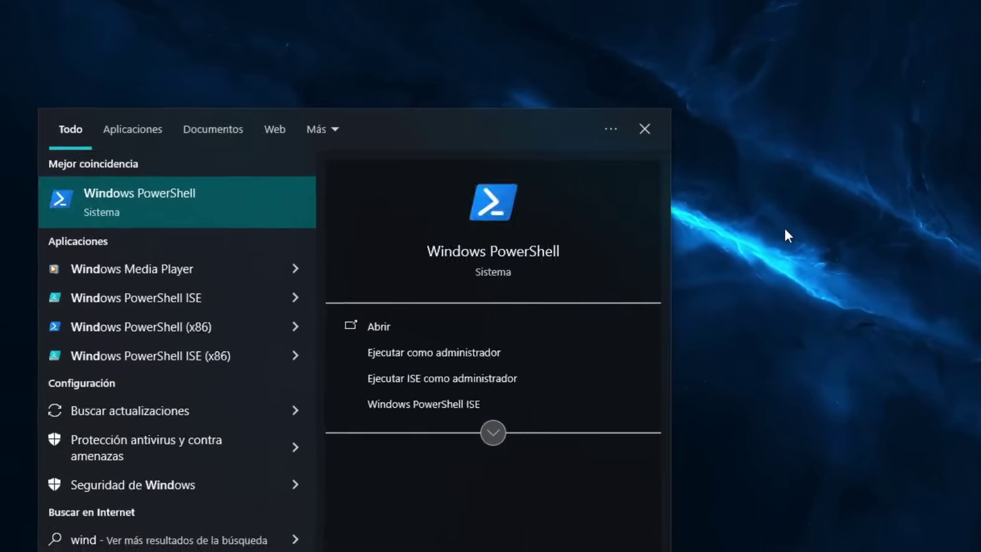
{"action": "type", "text": "ows"}
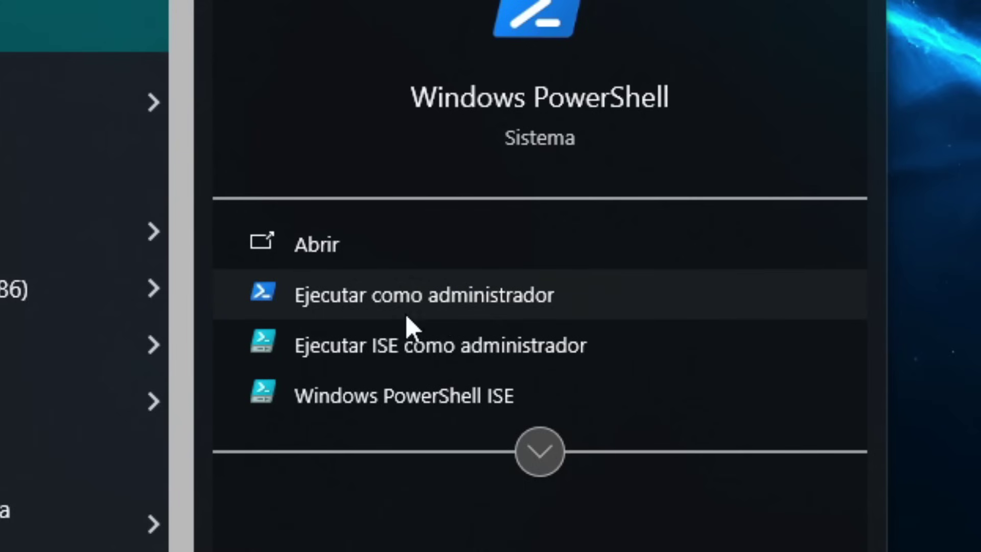
{"action": "left_click", "coordinate": [276, 351]}
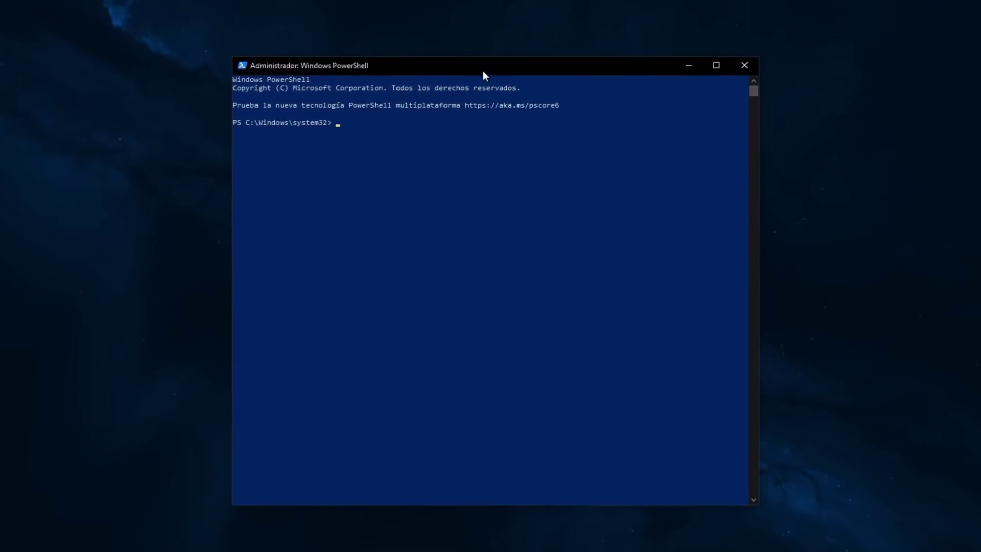
{"action": "right_click", "coordinate": [357, 118]}
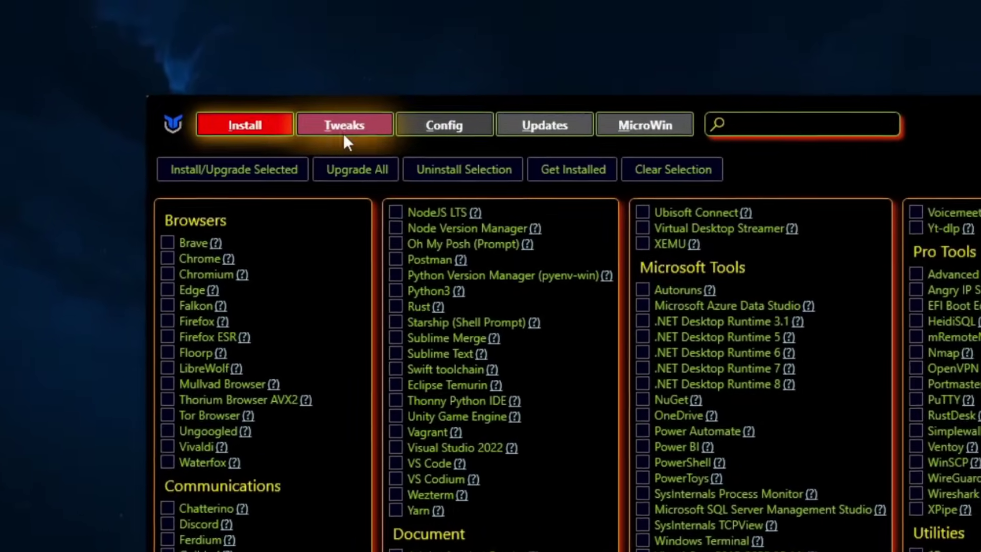
Preview the recommended Desktop, Laptop and Minimal tweak selections, settle on Desktop, and run the tweaks
{"action": "left_click", "coordinate": [343, 134]}
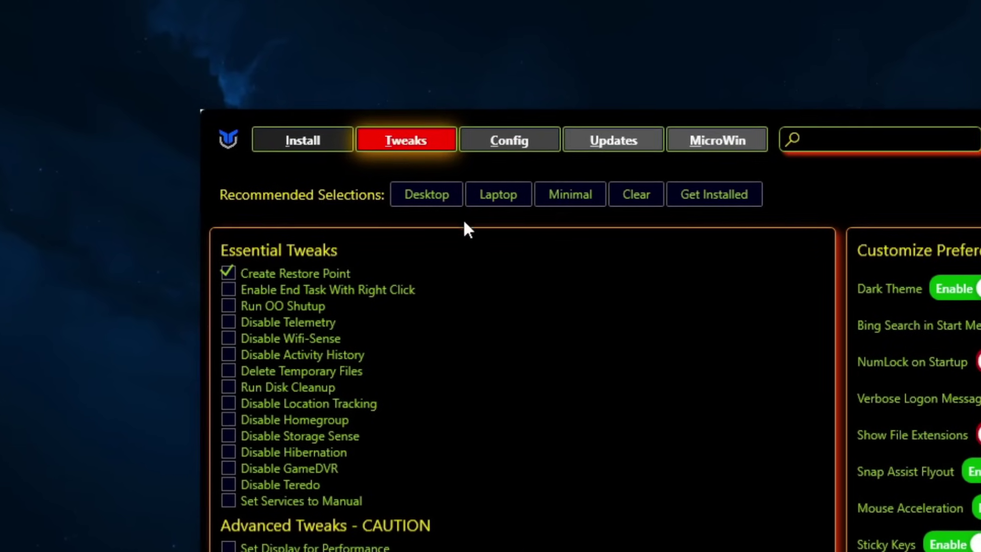
{"action": "left_click", "coordinate": [406, 195]}
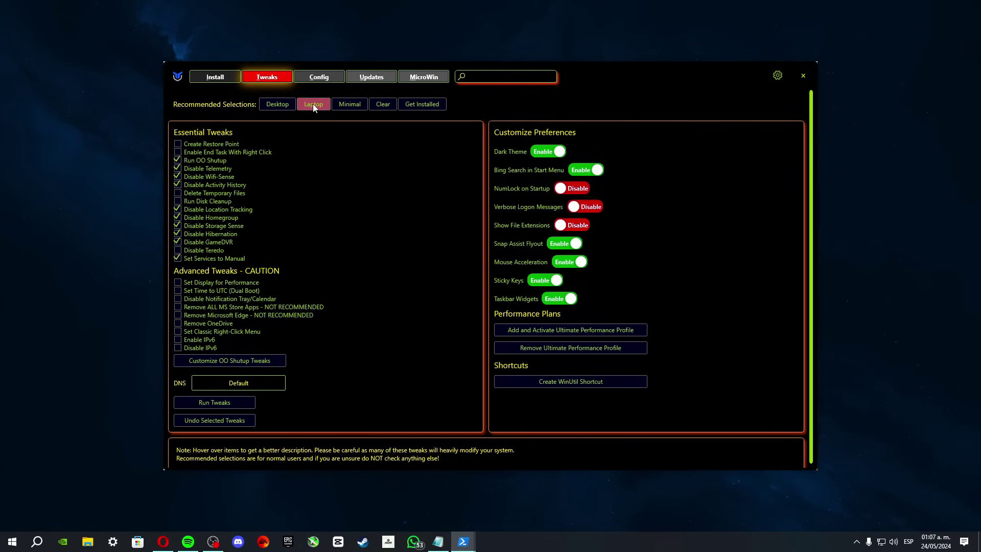
{"action": "left_click", "coordinate": [598, 69]}
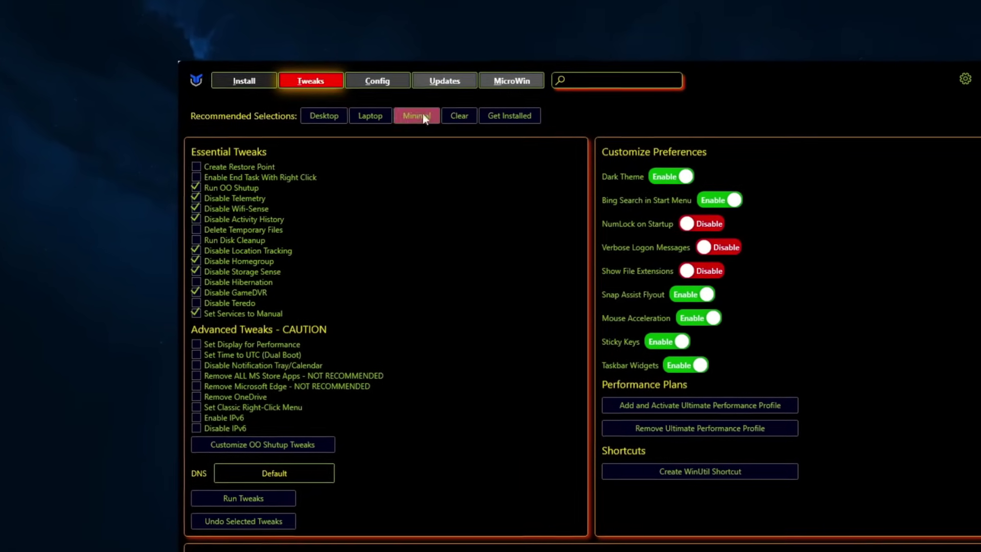
{"action": "left_click", "coordinate": [409, 115]}
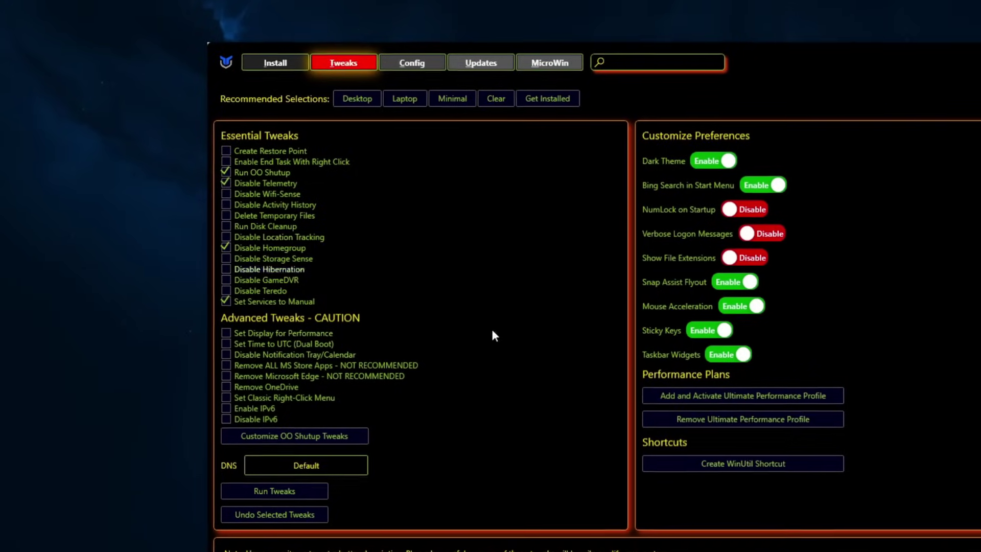
{"action": "left_click", "coordinate": [350, 97]}
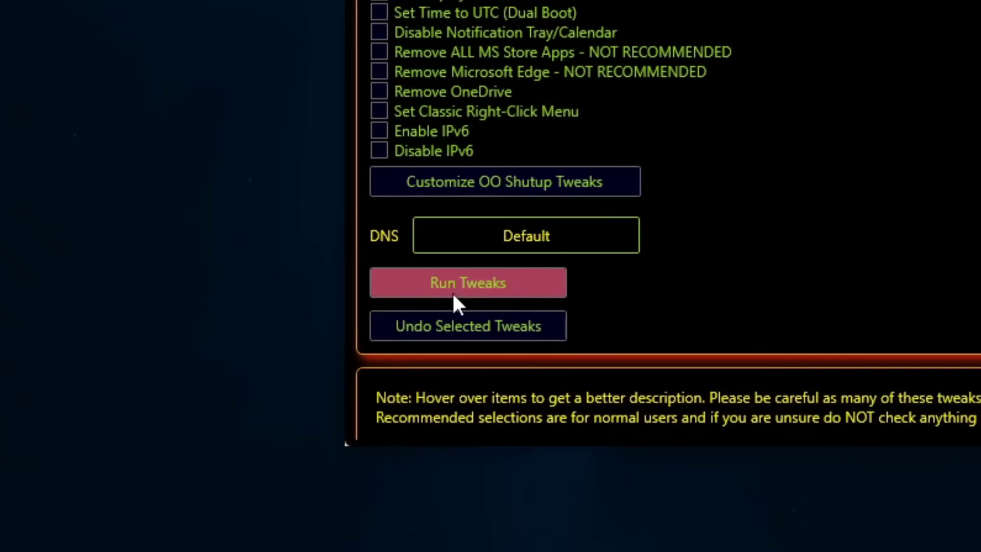
{"action": "left_click", "coordinate": [205, 403]}
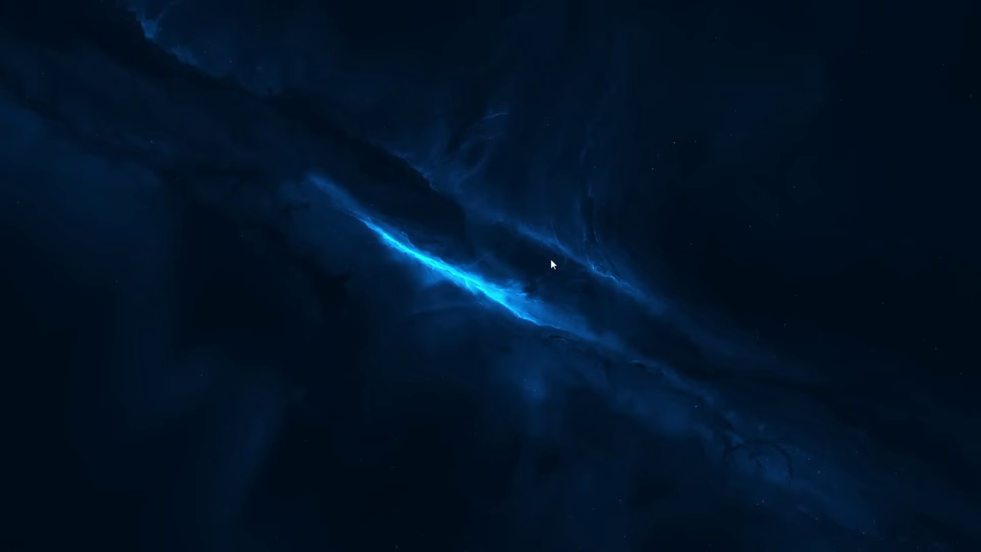
Switch to the Epic Games Launcher and enable Argumentos adicionales de la línea de comandos for Fortnite in its Ajustes
{"action": "left_click", "coordinate": [289, 540]}
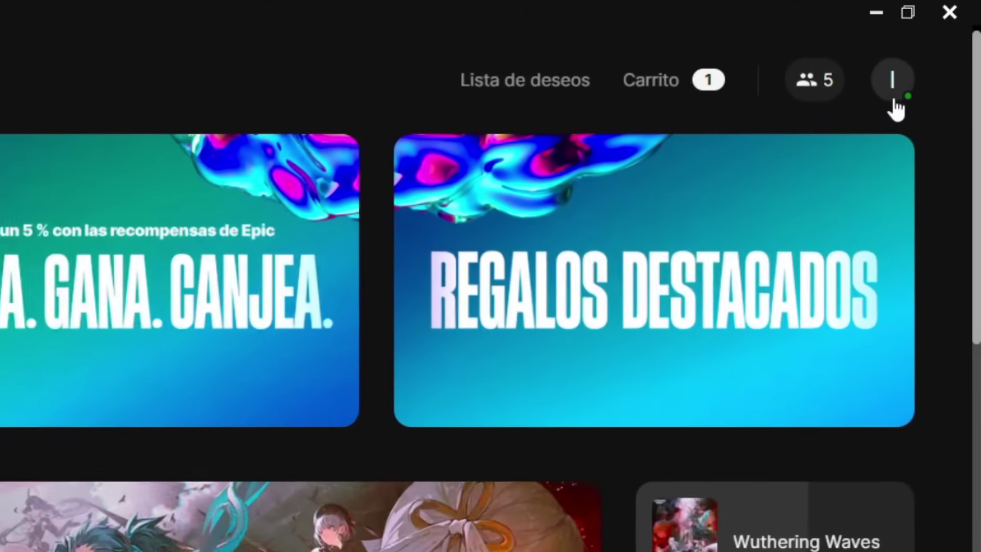
{"action": "left_click", "coordinate": [908, 77]}
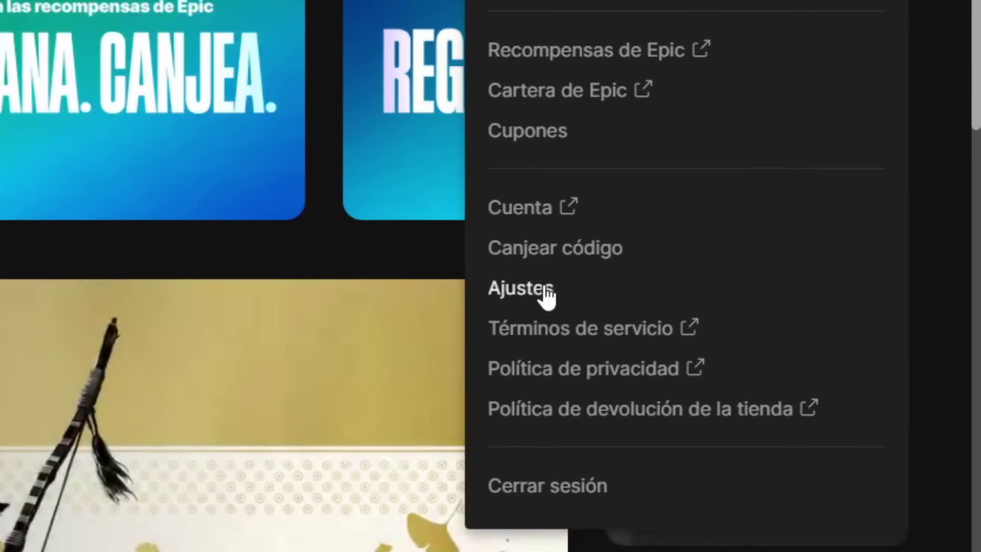
{"action": "left_click", "coordinate": [547, 294]}
{"action": "scroll", "coordinate": [61, 419], "scroll_direction": "down", "scroll_amount": 10}
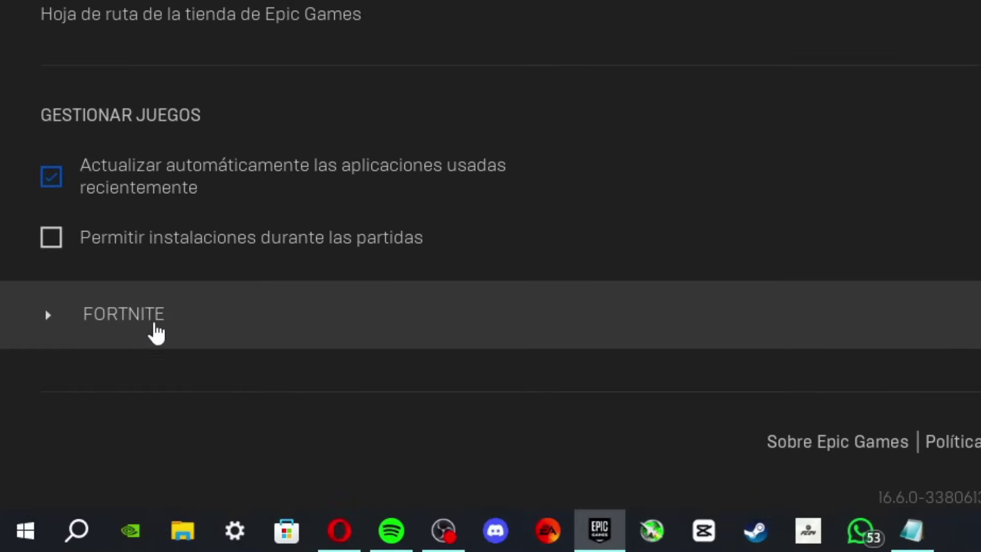
{"action": "left_click", "coordinate": [92, 330]}
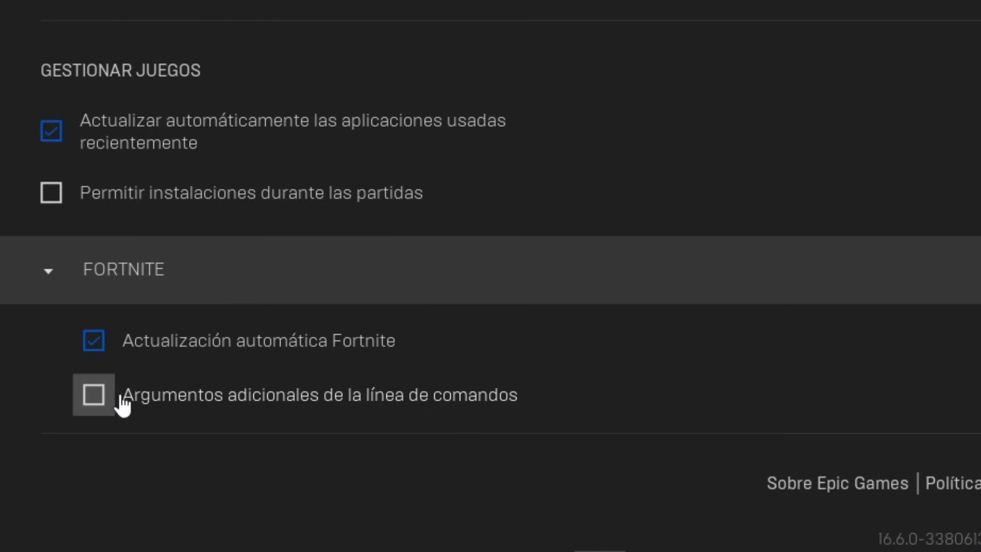
{"action": "left_click", "coordinate": [121, 399]}
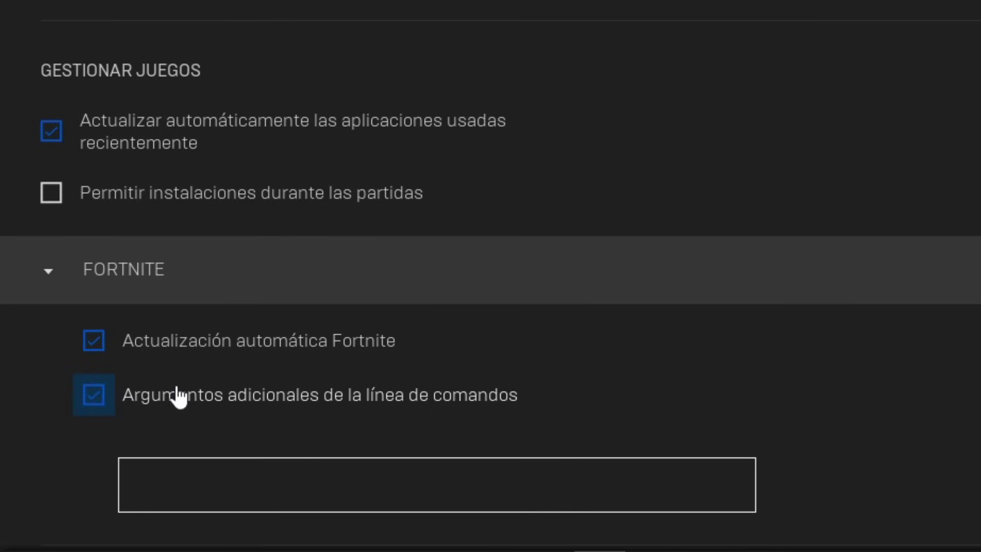
Copy from the YouTube description into Fortnite's arguments: -malloc=system -USEALLAVAILABLECORES -nomansky +mat_antialias 0 -NOTEXTURESTREAMING -PREFERREDPROCESSOR 4 -limitclientticks -NOSPLASH -LANPLAY
{"action": "scroll", "coordinate": [176, 397], "scroll_direction": "down", "scroll_amount": 2}
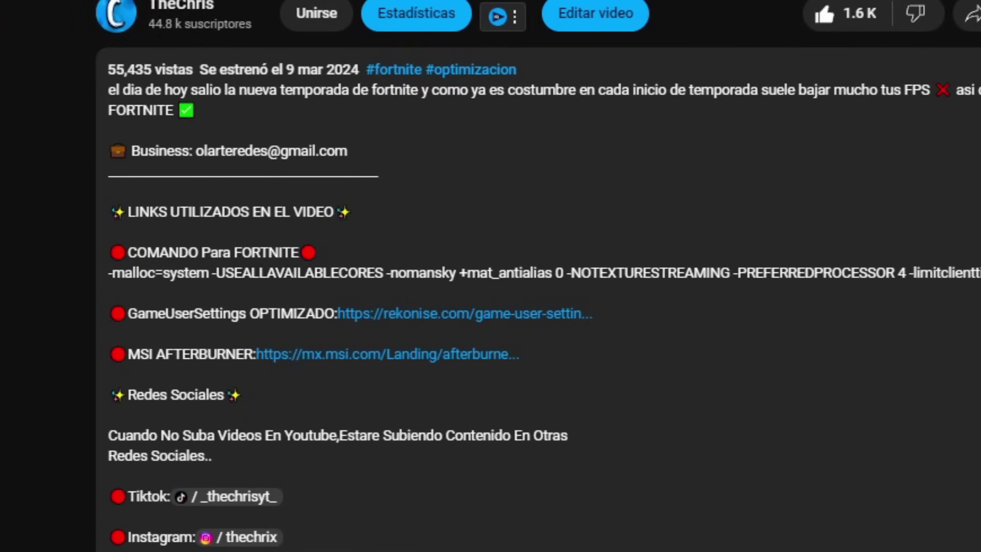
{"action": "left_click_drag", "start_coordinate": [973, 273], "coordinate": [44, 269]}
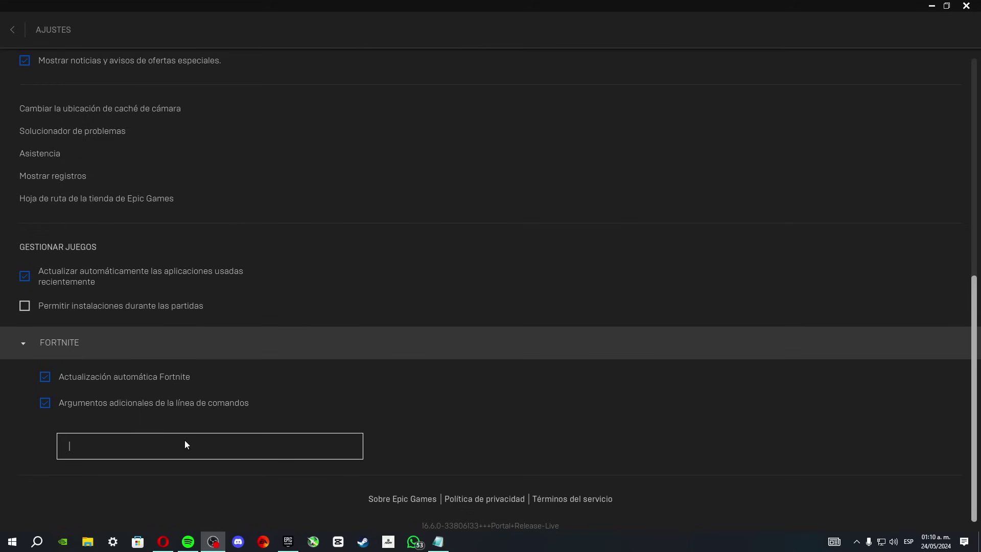
{"action": "right_click", "coordinate": [185, 444]}
{"action": "left_click", "coordinate": [213, 495]}
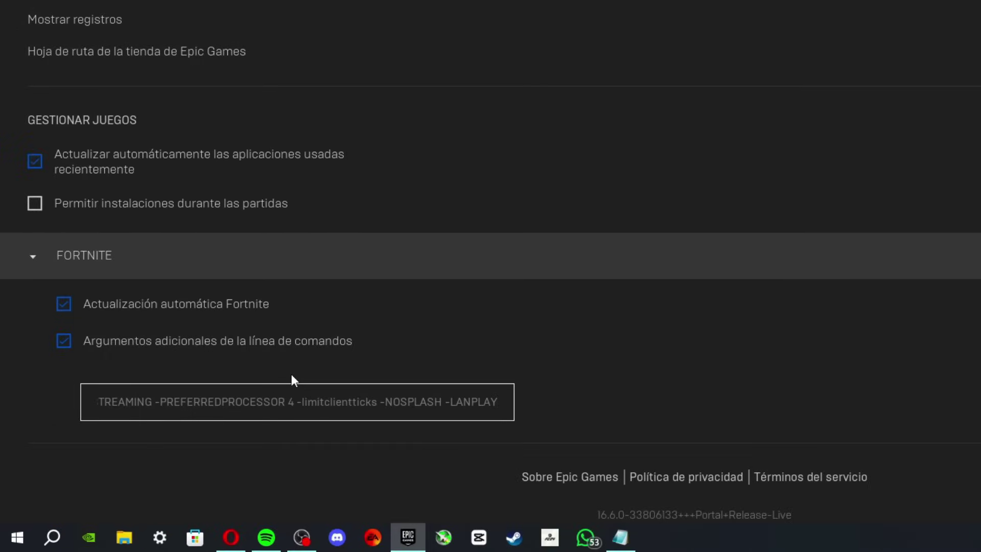
{"action": "left_click", "coordinate": [161, 261]}
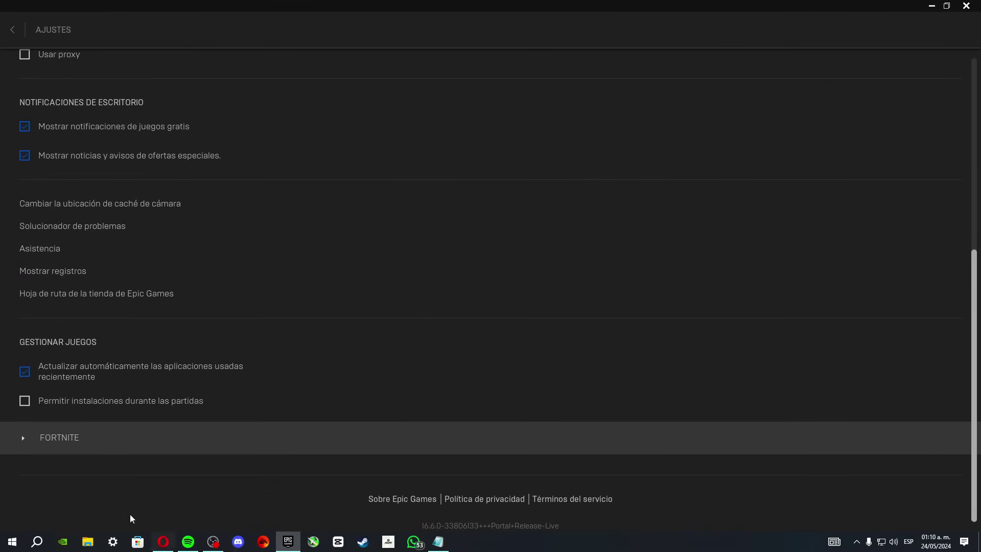
{"action": "left_click", "coordinate": [223, 439]}
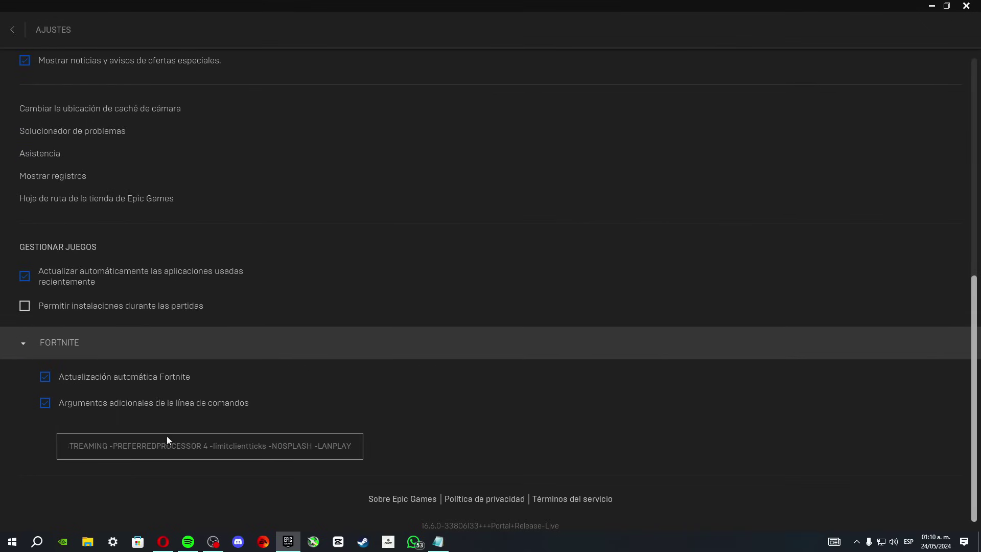
Check the CPU's core count in the Administrador de tareas and set -PREFERREDPROCESSOR to 8 in Fortnite's command-line arguments
{"action": "left_click_drag", "start_coordinate": [113, 450], "coordinate": [203, 450]}
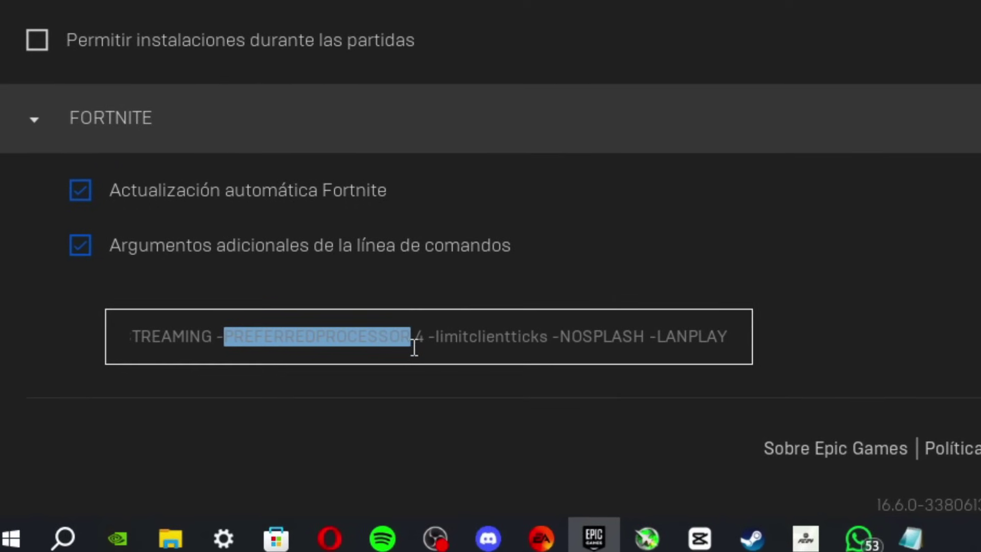
{"action": "left_click", "coordinate": [423, 339]}
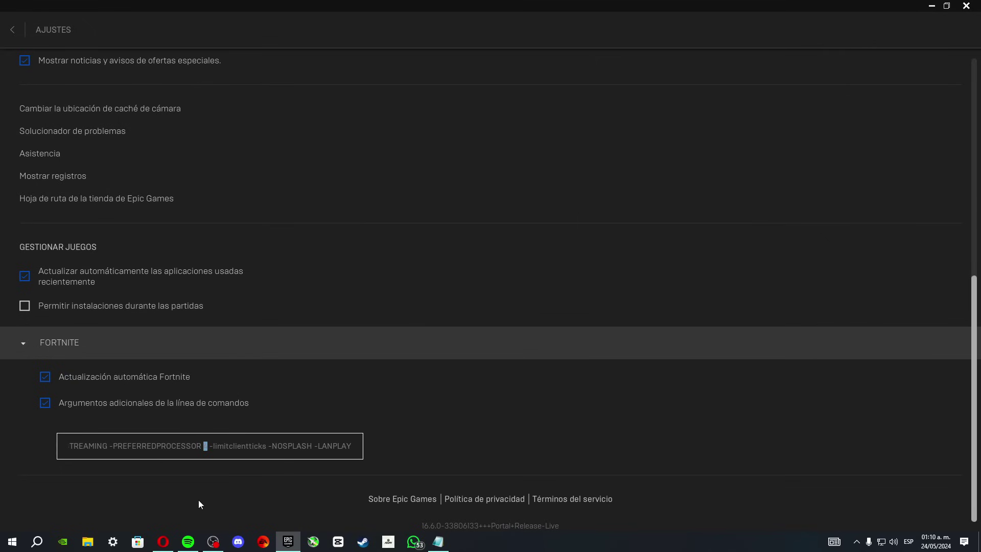
{"action": "key", "text": "ctrl+shift+Escape"}
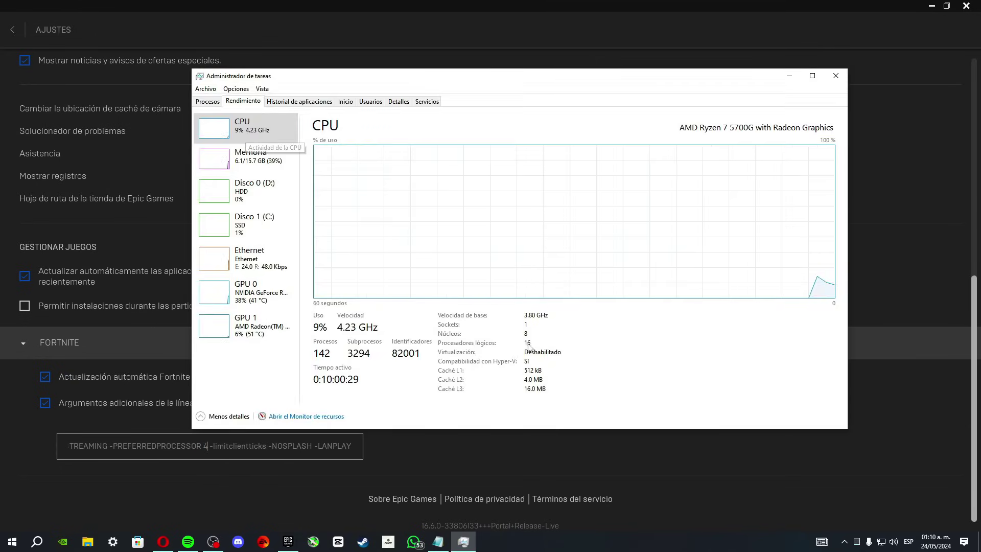
{"action": "left_click", "coordinate": [637, 11]}
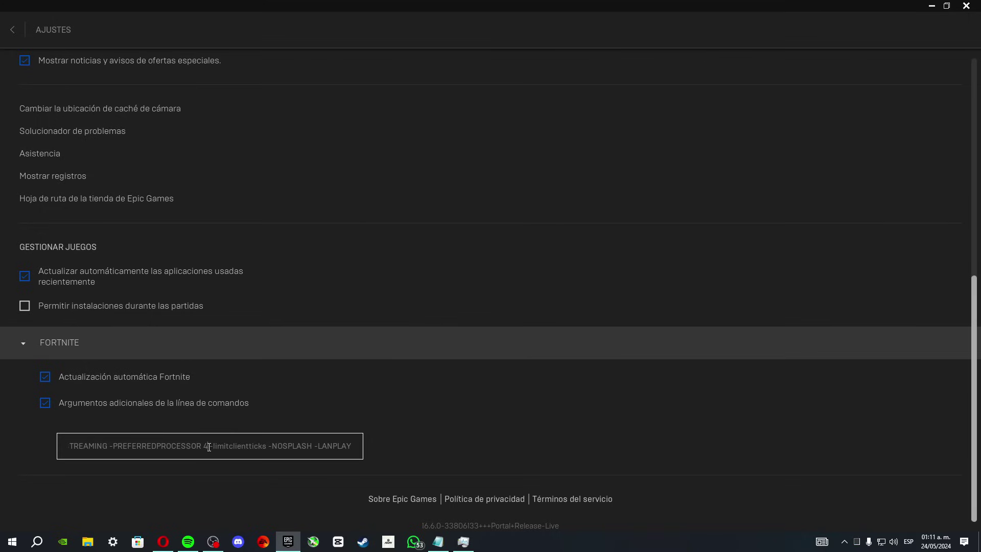
{"action": "key", "text": "BackSpace"}
{"action": "type", "text": "8"}
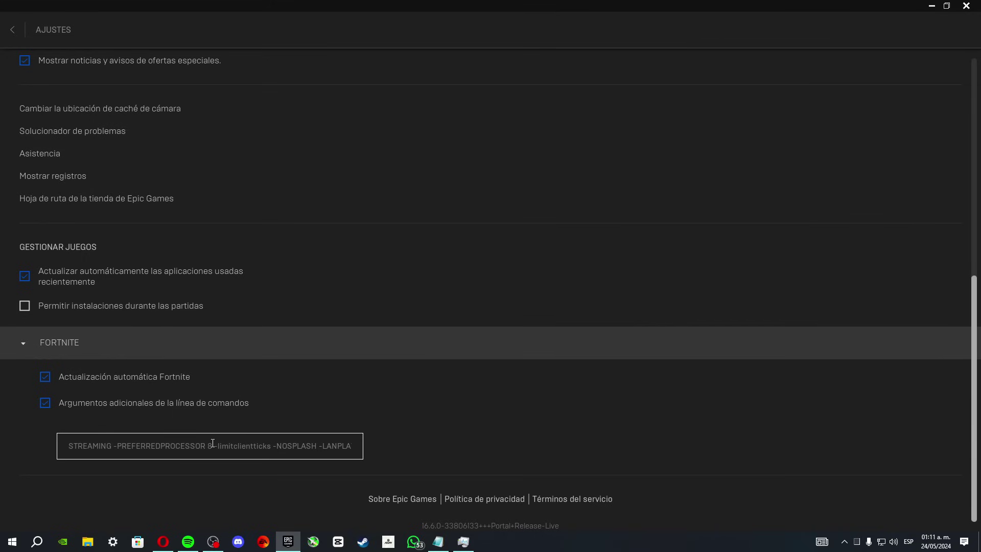
{"action": "left_click", "coordinate": [65, 357]}
Leave Ajustes and open Fortnite's installation options from the Biblioteca
{"action": "left_click", "coordinate": [12, 29]}
{"action": "left_click", "coordinate": [56, 118]}
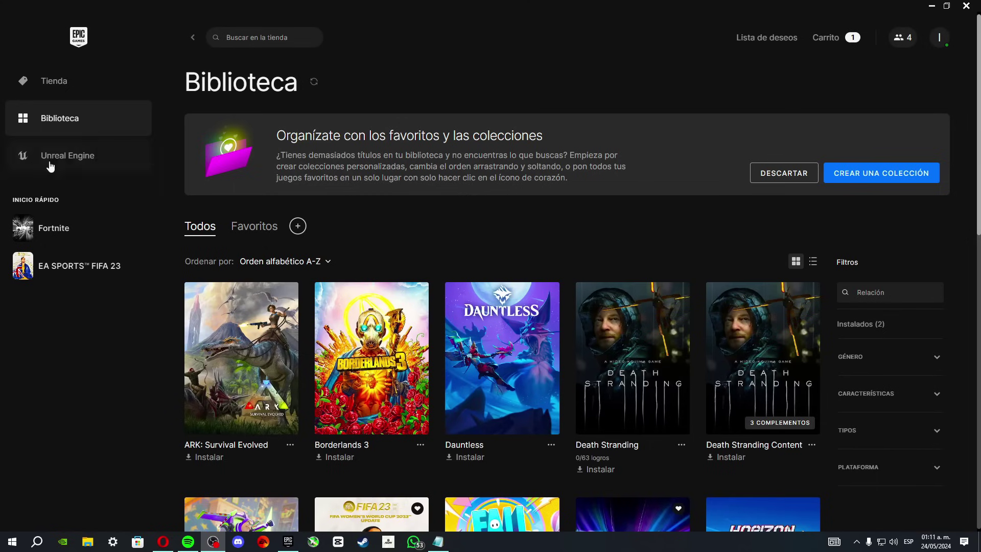
{"action": "scroll", "coordinate": [566, 198], "scroll_direction": "down", "scroll_amount": 10}
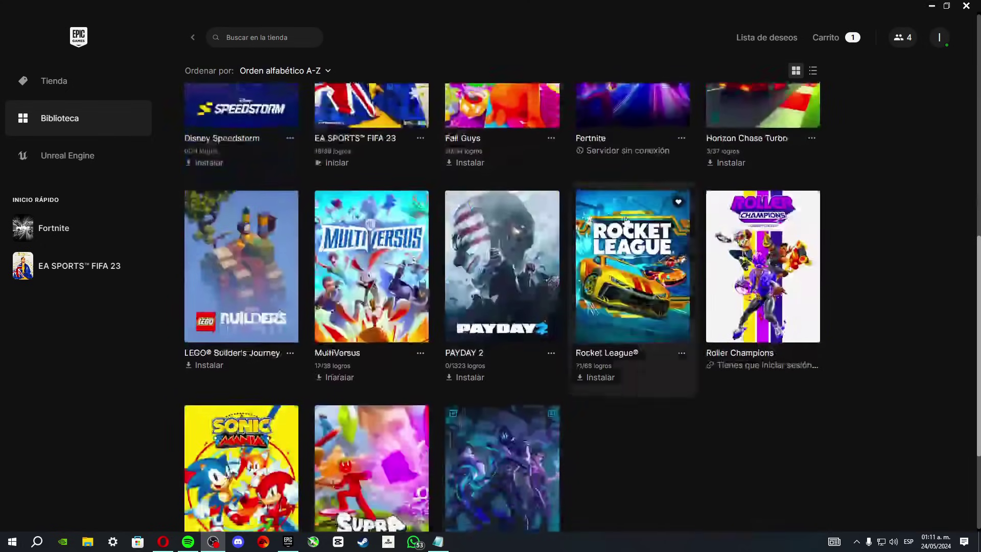
{"action": "scroll", "coordinate": [627, 219], "scroll_direction": "up", "scroll_amount": 4}
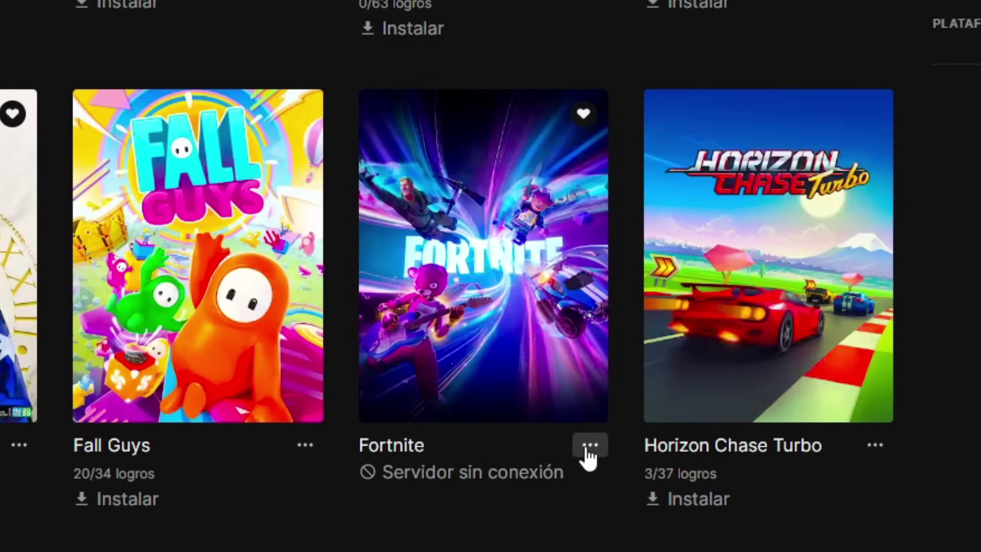
{"action": "left_click", "coordinate": [516, 374]}
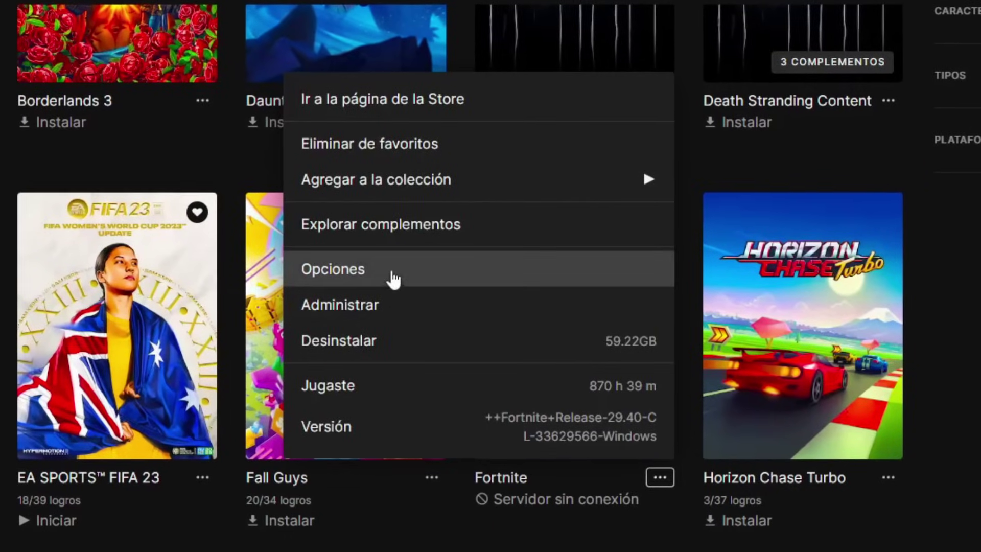
{"action": "left_click", "coordinate": [378, 271]}
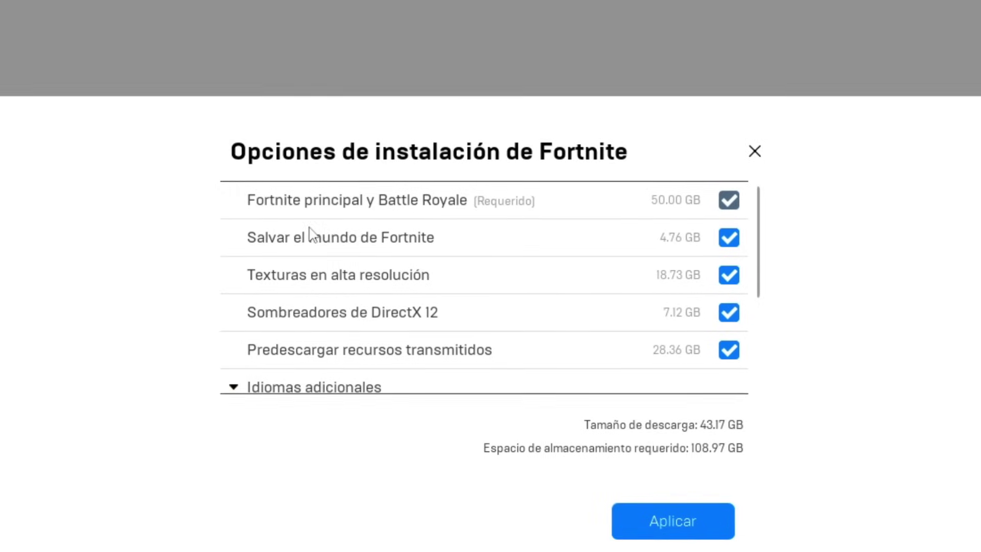
Deselect Salvar el mundo de Fortnite and Texturas en alta resolución in the installation options, keeping Predescargar recursos transmitidos selected
{"action": "left_click", "coordinate": [627, 214]}
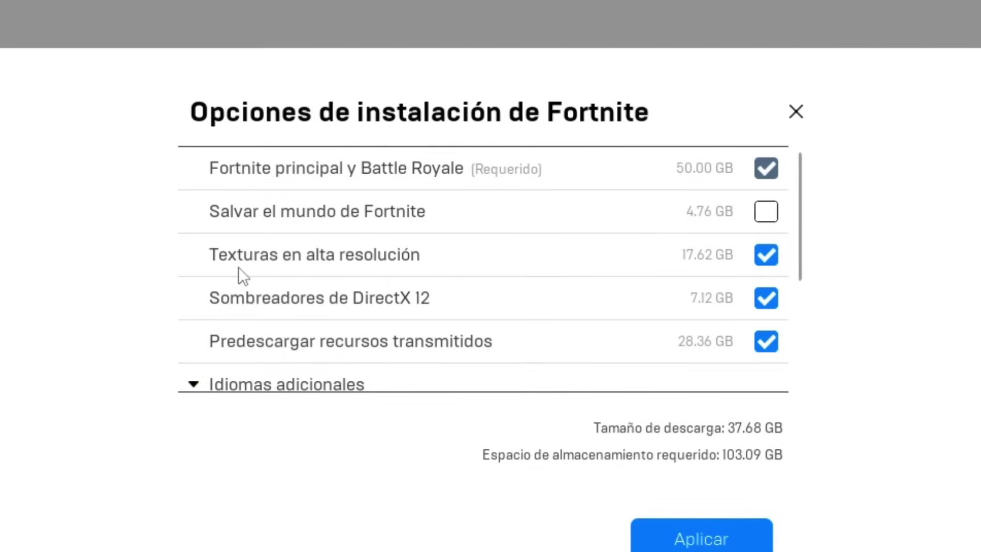
{"action": "left_click", "coordinate": [777, 262]}
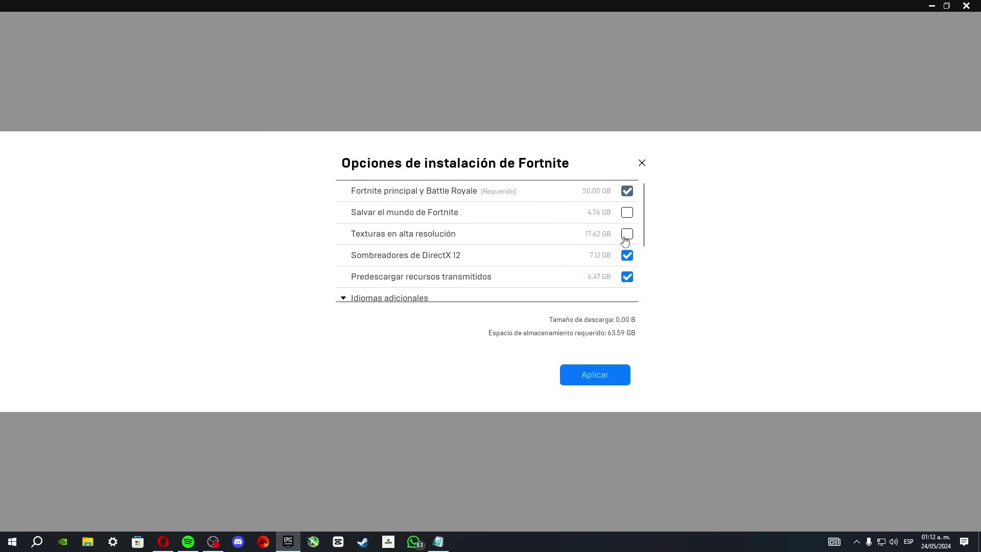
{"action": "scroll", "coordinate": [404, 260], "scroll_direction": "down", "scroll_amount": 1}
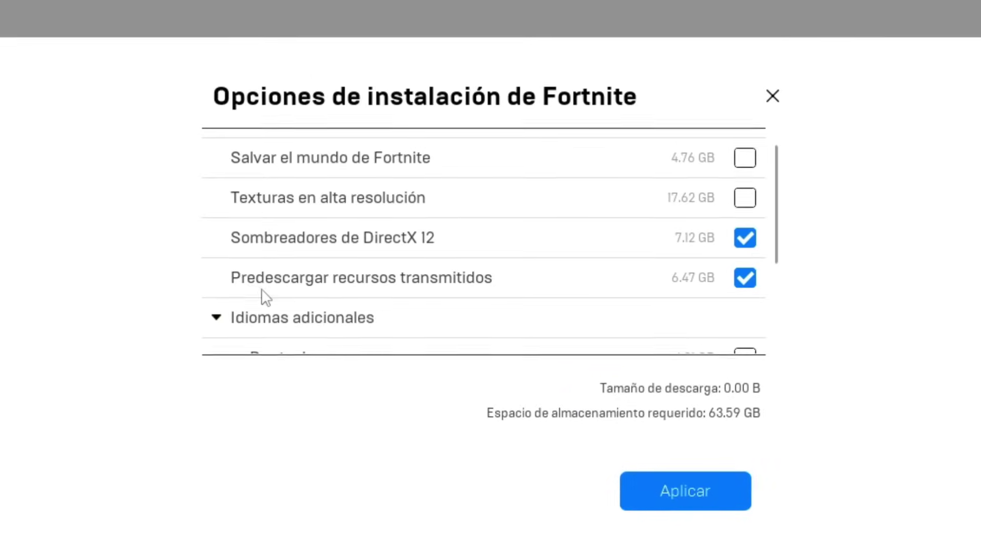
{"action": "left_click", "coordinate": [749, 278]}
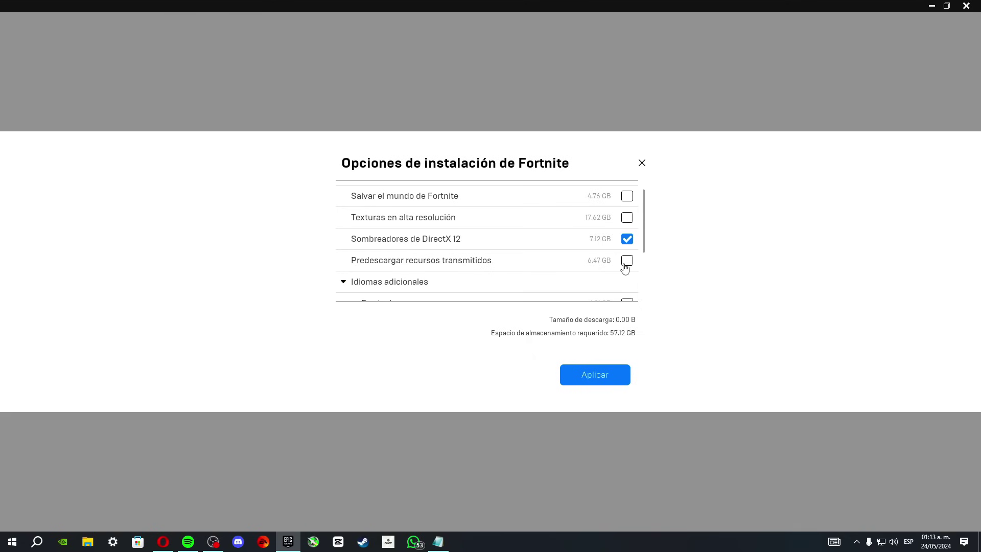
{"action": "left_click", "coordinate": [763, 285]}
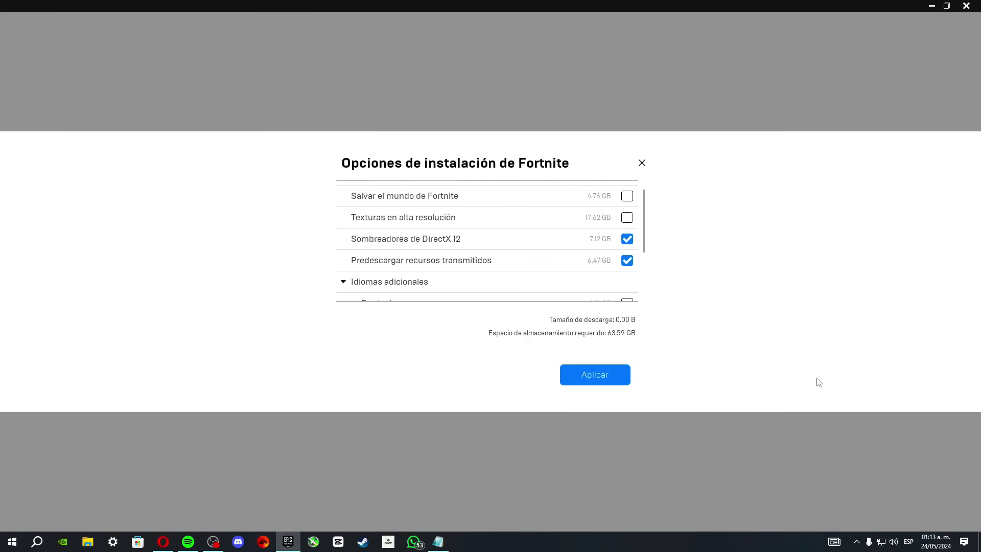
Apply Fortnite's installation options and return to the desktop
{"action": "left_click", "coordinate": [599, 377]}
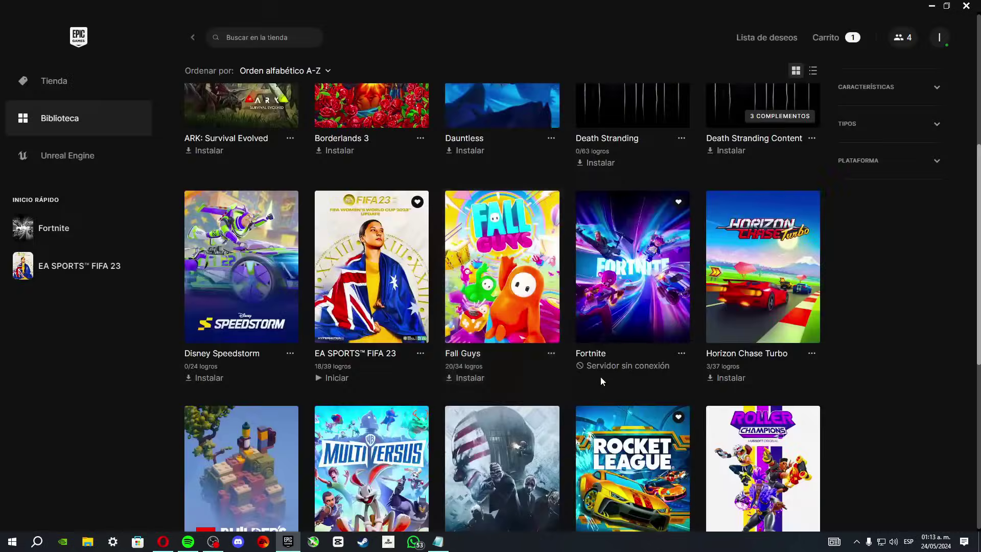
{"action": "key", "text": "super+d"}
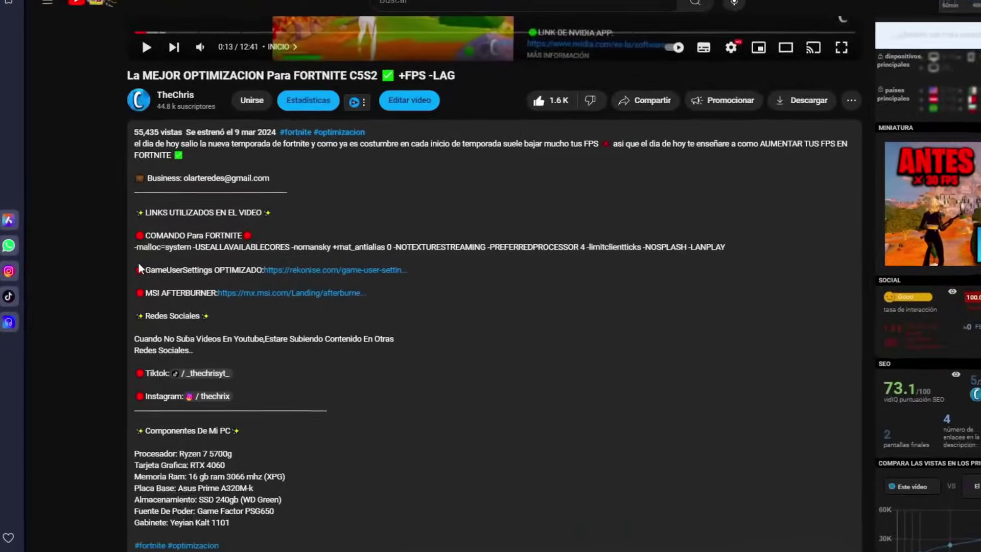
Open the GameUserSettings OPTIMIZADO link from the YouTube description, subscribe to TheChris channel and unlock the download link
{"action": "left_click_drag", "start_coordinate": [121, 270], "coordinate": [365, 280]}
{"action": "left_click_drag", "start_coordinate": [734, 279], "coordinate": [751, 279]}
{"action": "left_click", "coordinate": [757, 279]}
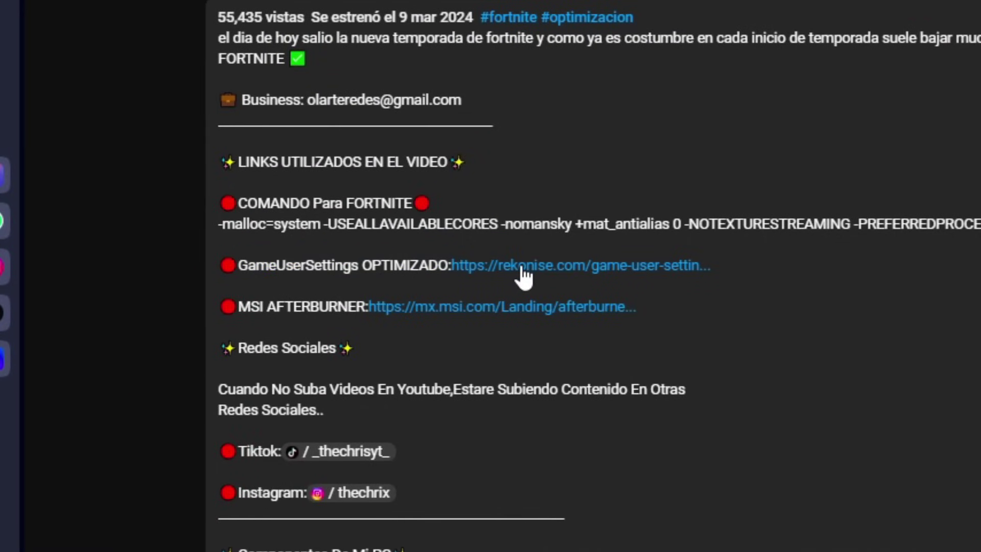
{"action": "left_click", "coordinate": [539, 276]}
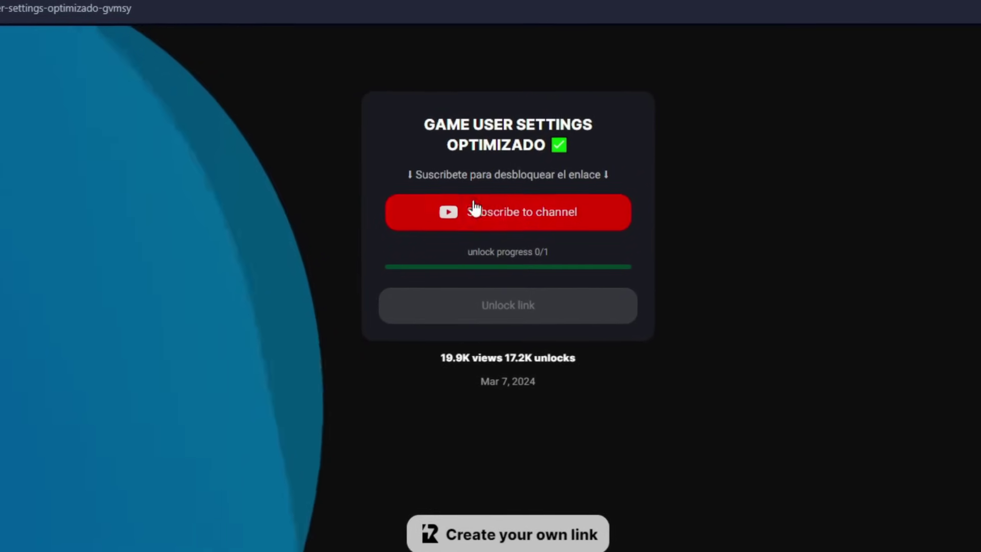
{"action": "left_click", "coordinate": [506, 225]}
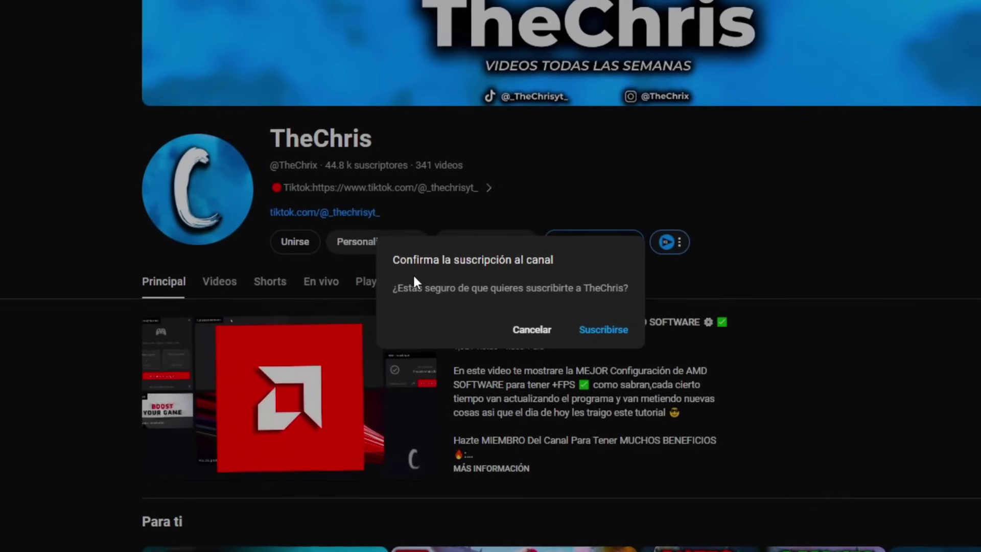
{"action": "left_click", "coordinate": [625, 341]}
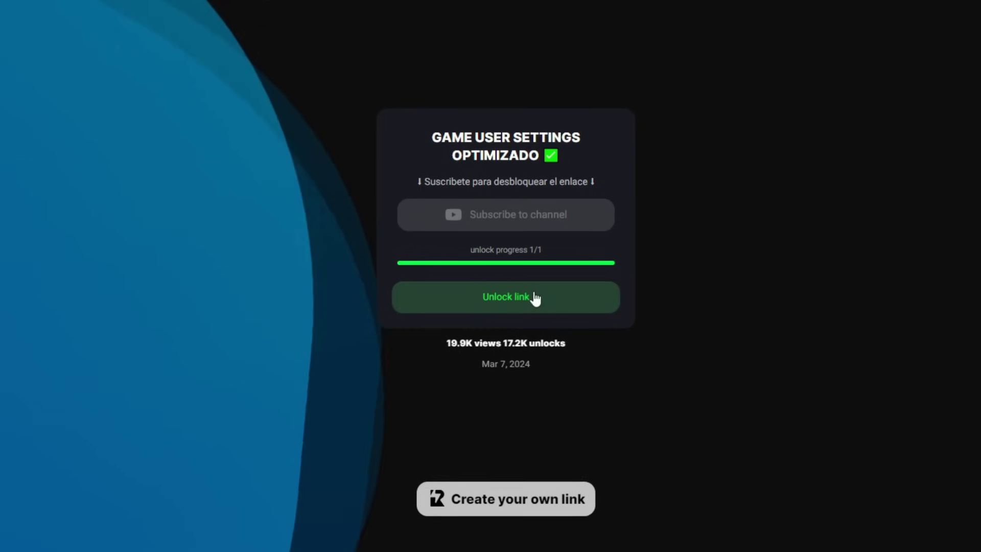
{"action": "left_click", "coordinate": [505, 313]}
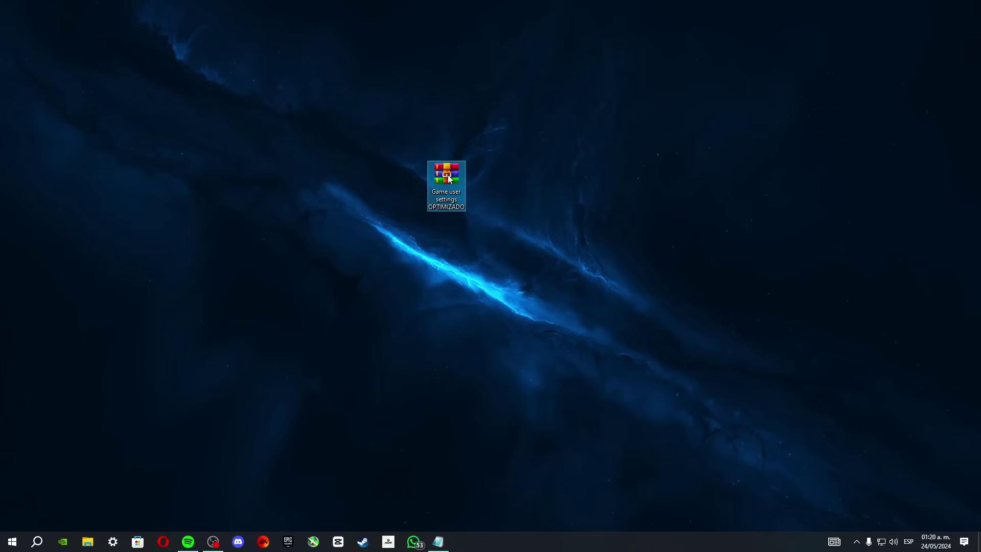
Extract the Game user settings OPTIMIZADO archive onto the desktop
{"action": "left_click_drag", "start_coordinate": [448, 174], "coordinate": [421, 206]}
{"action": "left_click", "coordinate": [431, 242]}
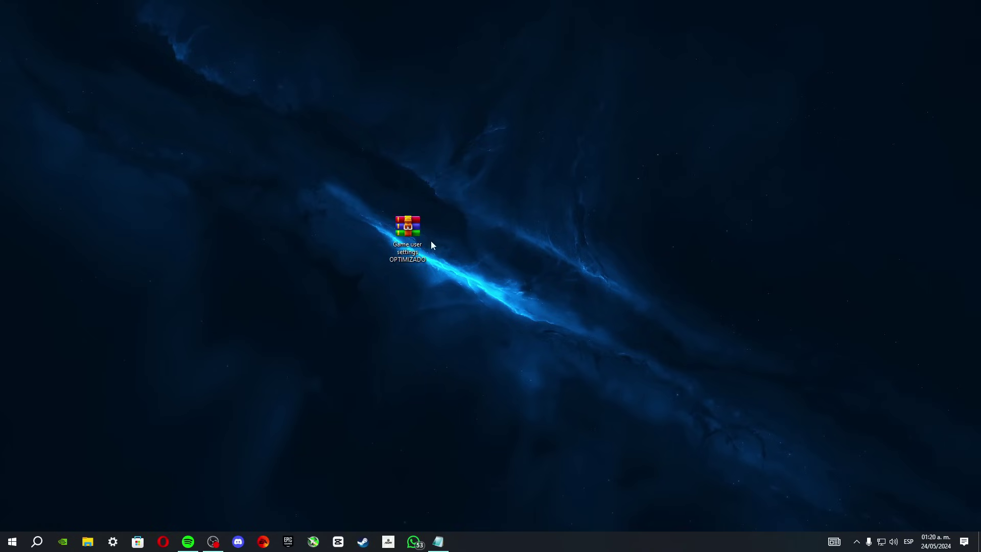
{"action": "right_click", "coordinate": [413, 229]}
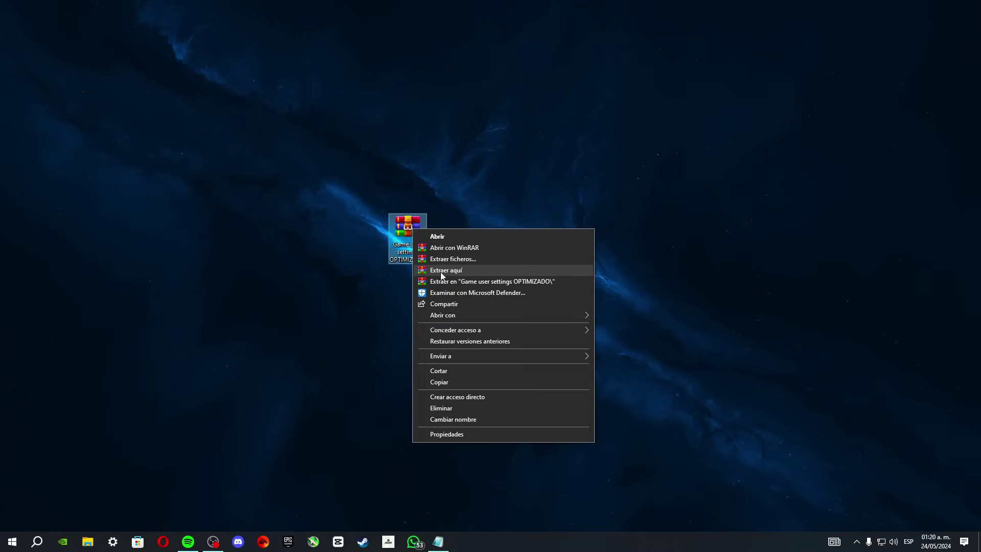
{"action": "left_click", "coordinate": [443, 274]}
{"action": "left_click", "coordinate": [532, 230]}
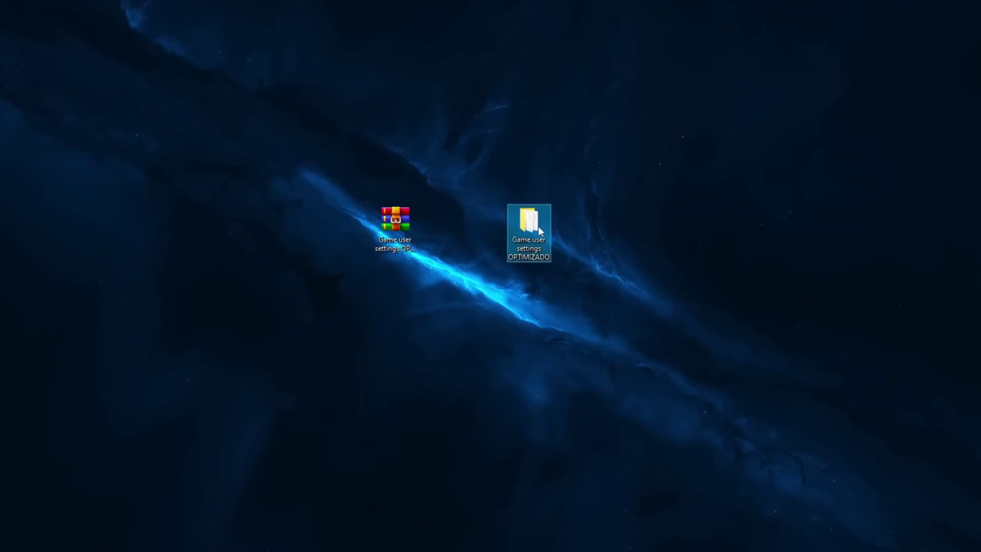
Inspect the extracted Game user settings OPTIMIZADO folder for the GameUserSettings file and close it
{"action": "double_click", "coordinate": [539, 225]}
{"action": "left_click", "coordinate": [313, 150]}
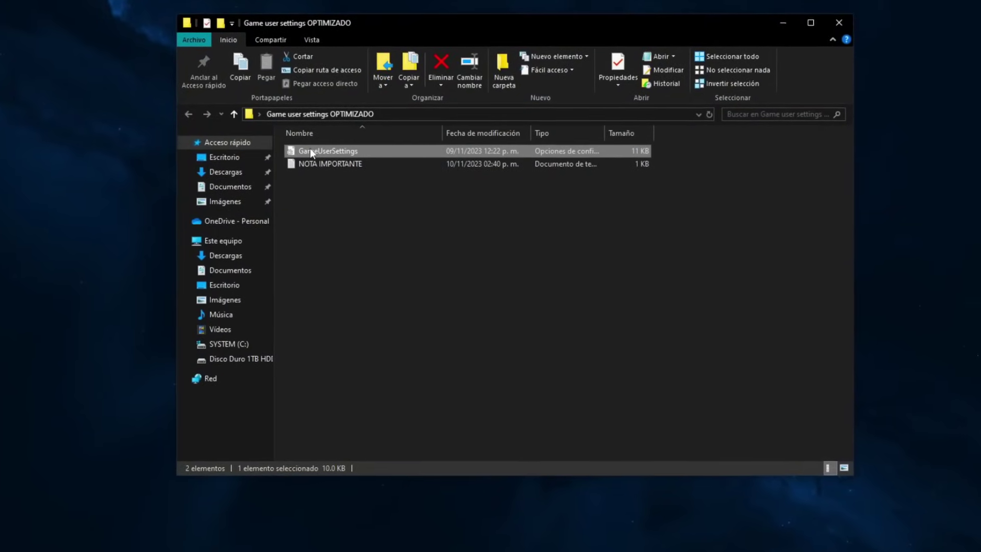
{"action": "left_click", "coordinate": [840, 22]}
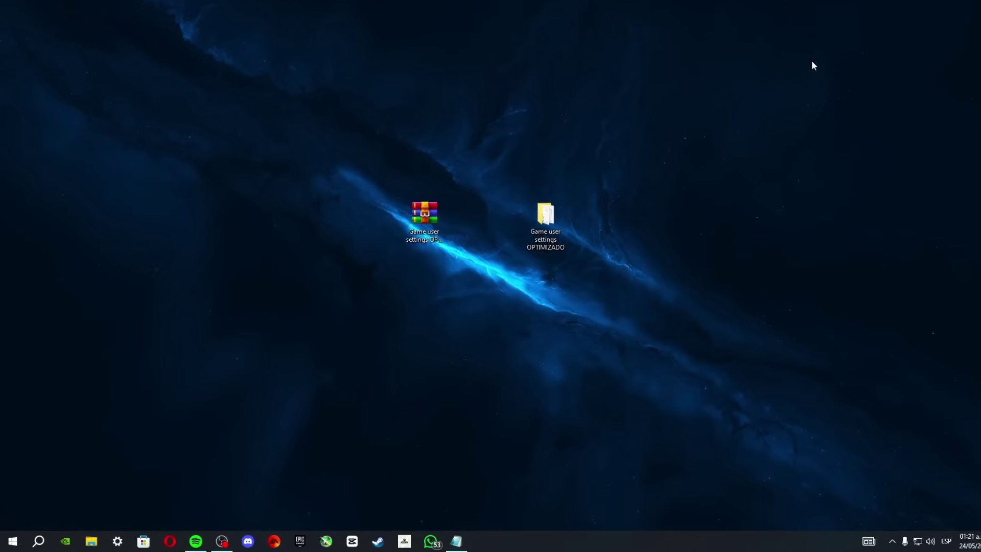
Run %localappdata% and browse to FortniteGame, Saved, Config, WindowsClient
{"action": "key", "text": "super+r"}
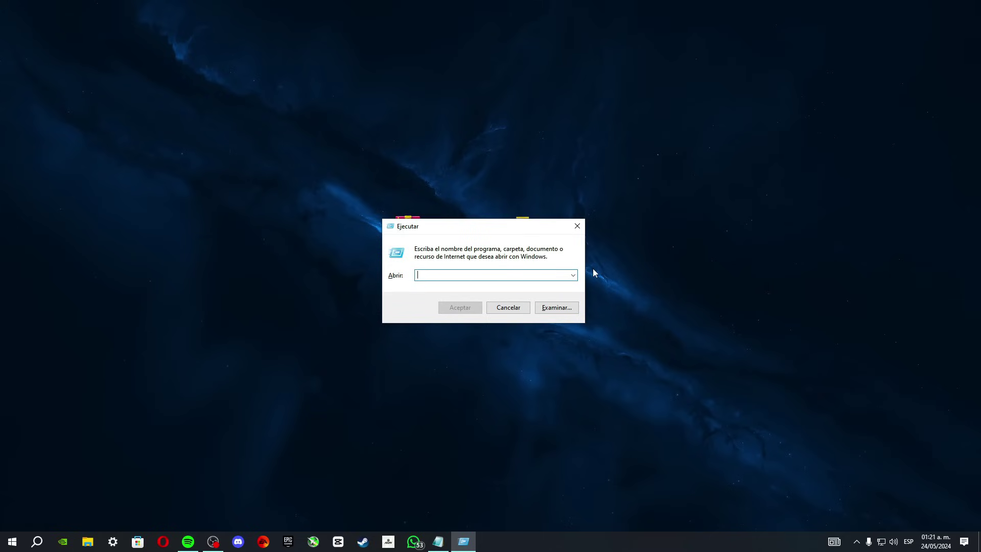
{"action": "type", "text": "%localappdata%"}
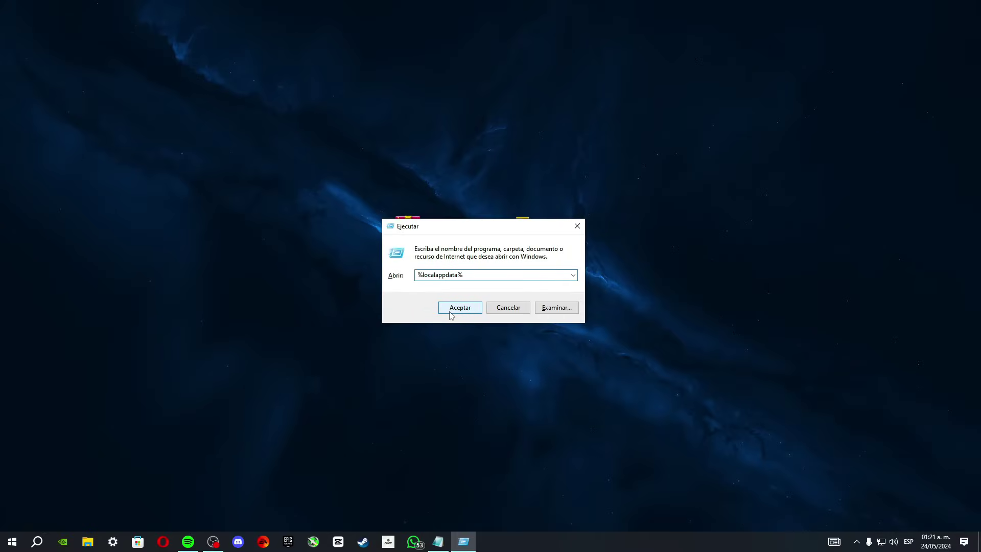
{"action": "left_click", "coordinate": [422, 347]}
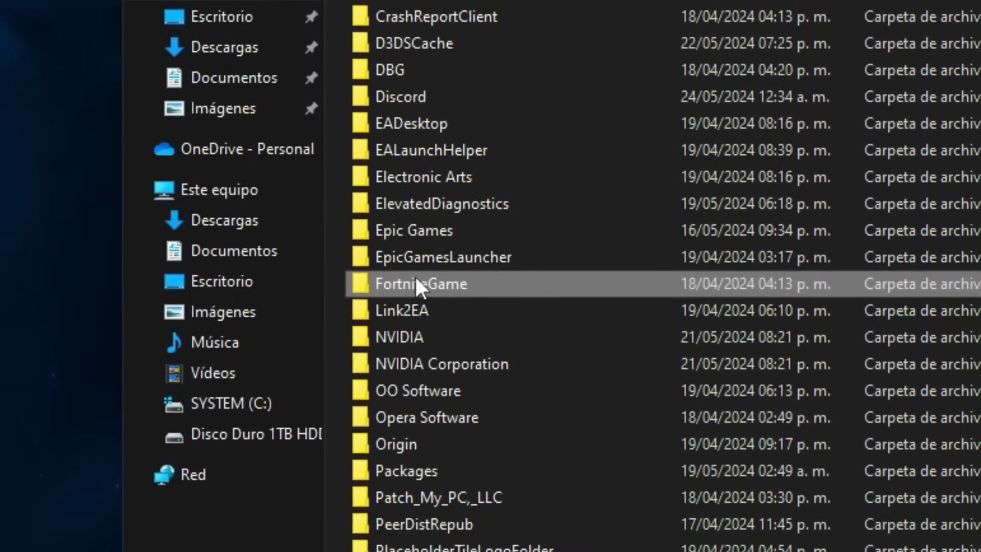
{"action": "double_click", "coordinate": [435, 286]}
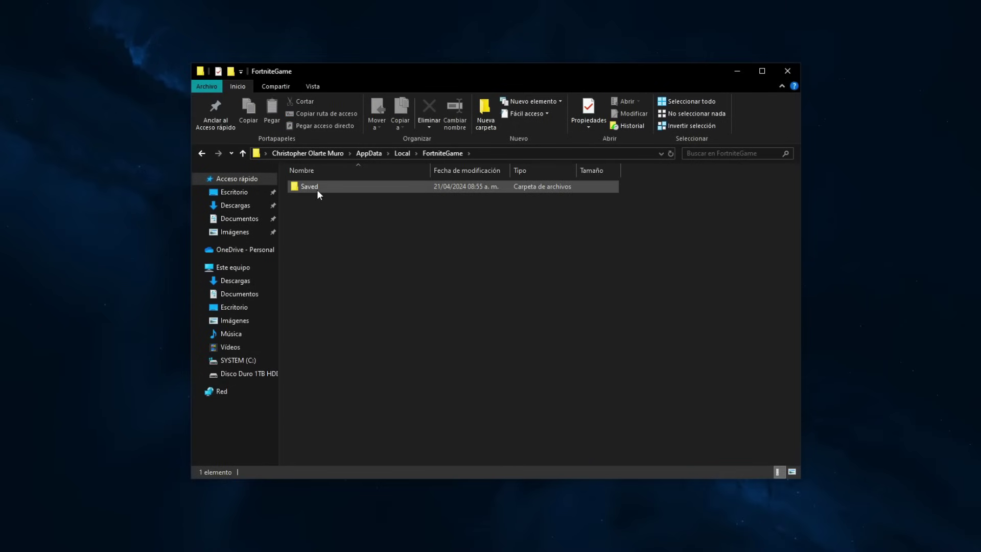
{"action": "double_click", "coordinate": [309, 188]}
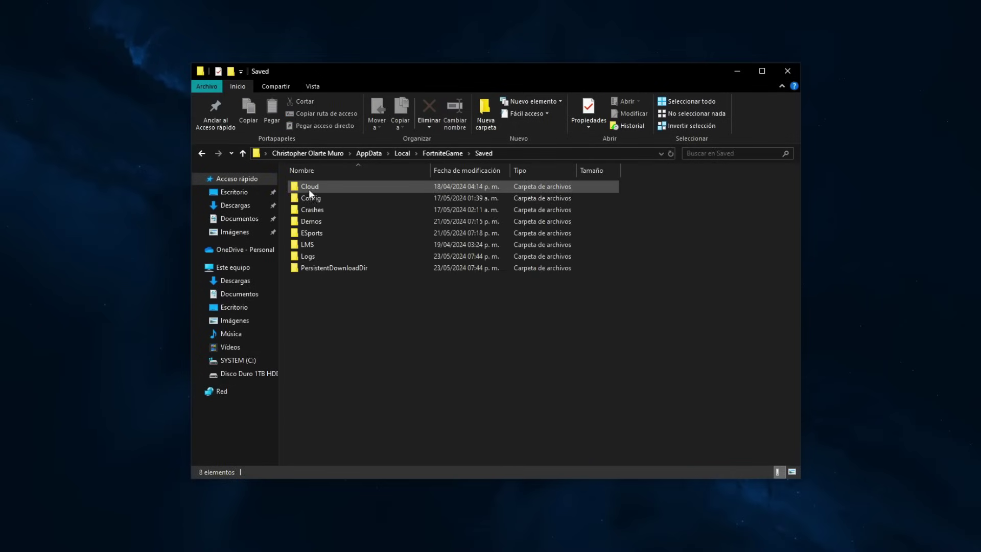
{"action": "double_click", "coordinate": [312, 200]}
{"action": "double_click", "coordinate": [317, 200]}
Move the original GameUserSettings file out of the WindowsClient folder onto the desktop
{"action": "left_click", "coordinate": [314, 189]}
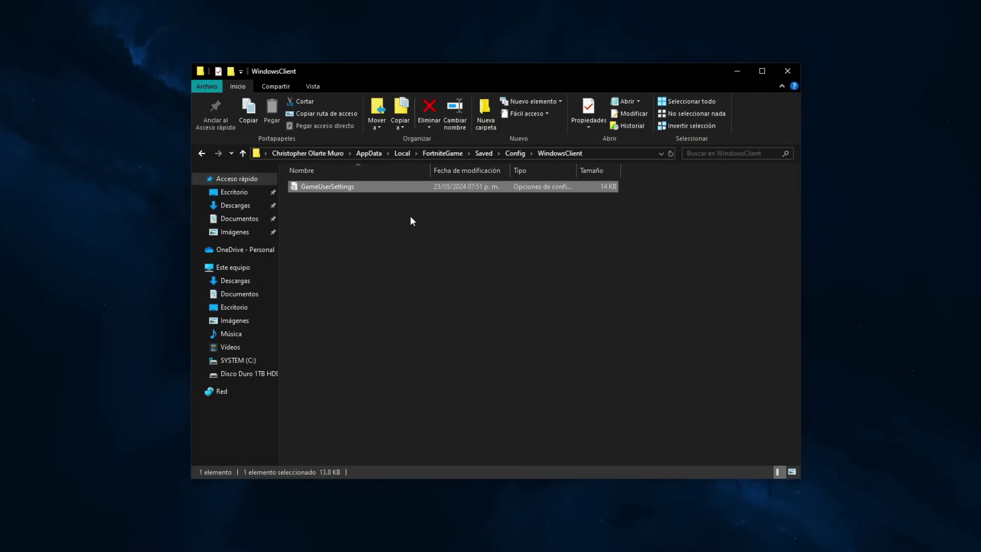
{"action": "left_click_drag", "start_coordinate": [312, 190], "coordinate": [85, 145]}
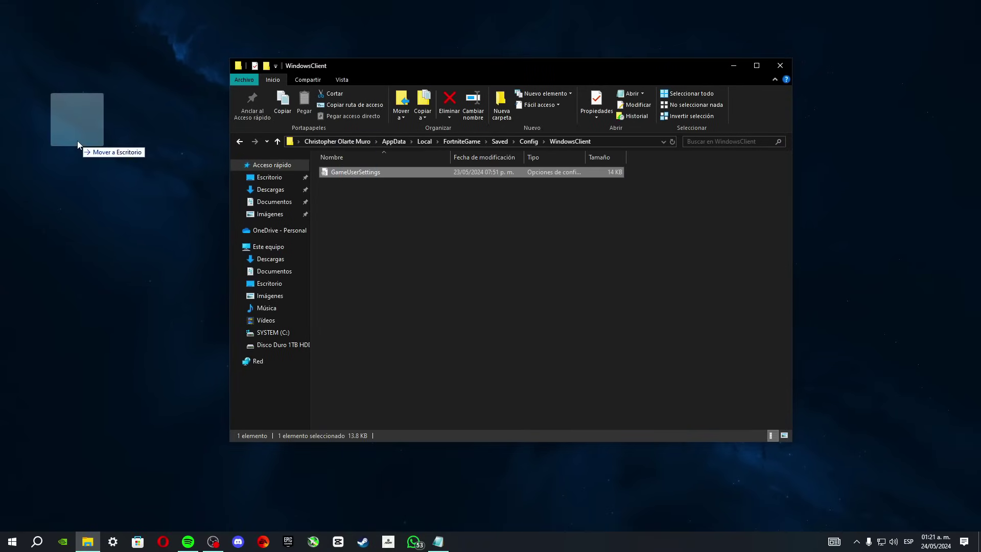
{"action": "left_click", "coordinate": [102, 198]}
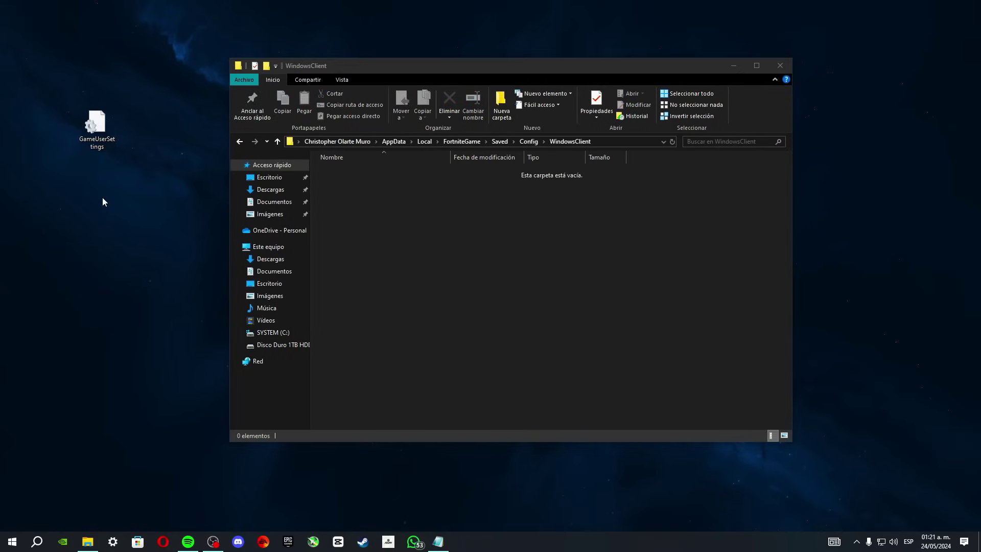
Move the optimized GameUserSettings file from the Game user settings OPTIMIZADO folder into WindowsClient
{"action": "left_click_drag", "start_coordinate": [368, 72], "coordinate": [675, 207]}
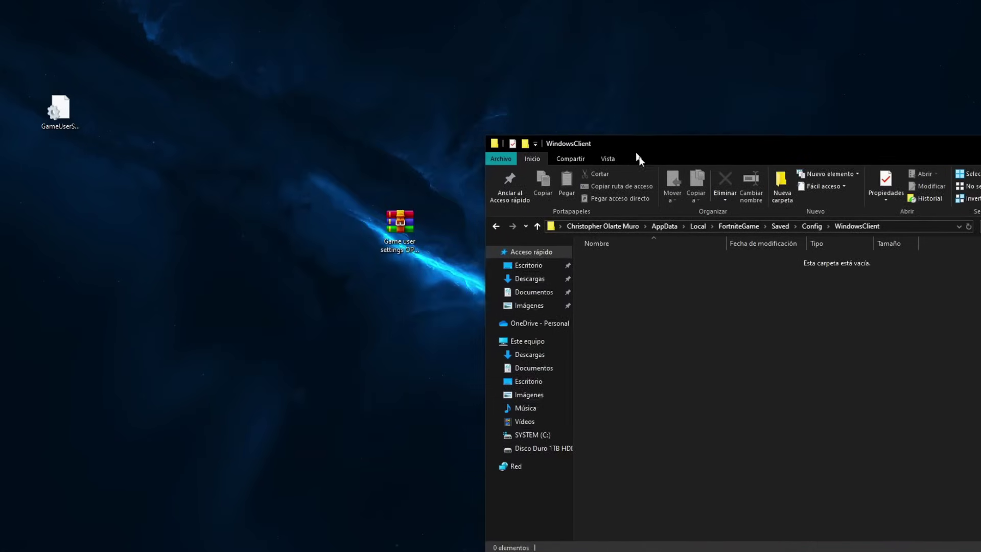
{"action": "left_click_drag", "start_coordinate": [516, 225], "coordinate": [219, 115]}
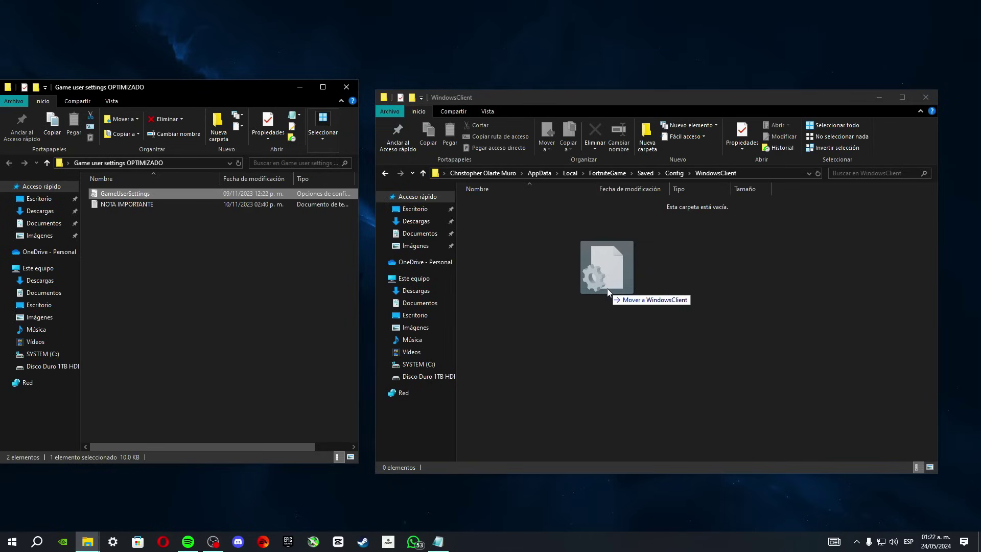
{"action": "left_click_drag", "start_coordinate": [610, 307], "coordinate": [607, 288]}
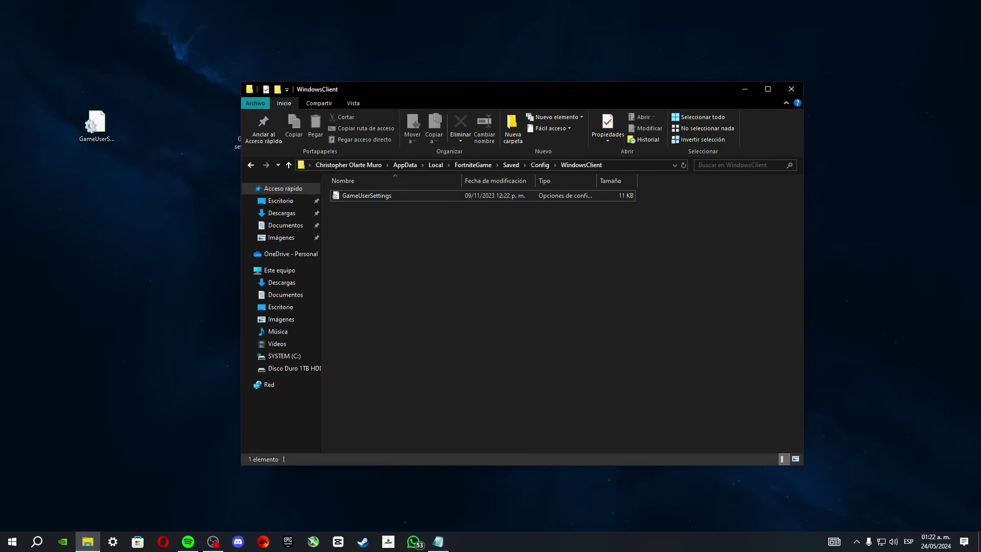
Clear the Solo lectura attribute in the properties of WindowsClient's GameUserSettings file and accept the change
{"action": "right_click", "coordinate": [365, 194]}
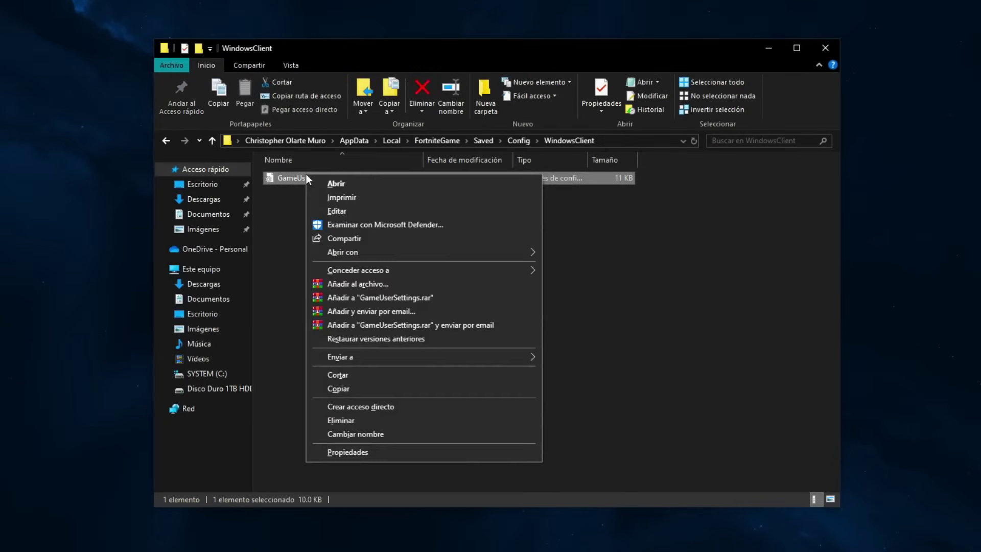
{"action": "left_click", "coordinate": [345, 452]}
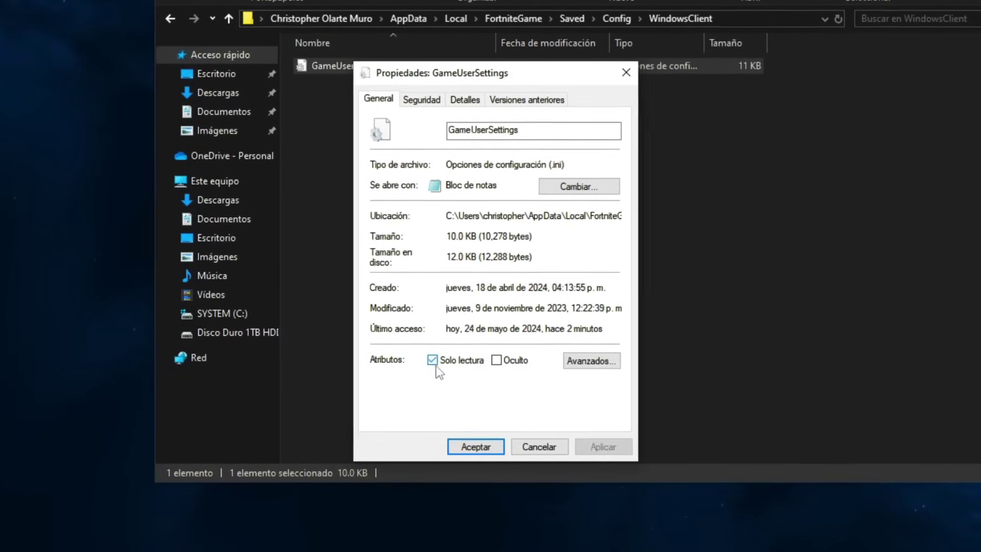
{"action": "left_click", "coordinate": [435, 363]}
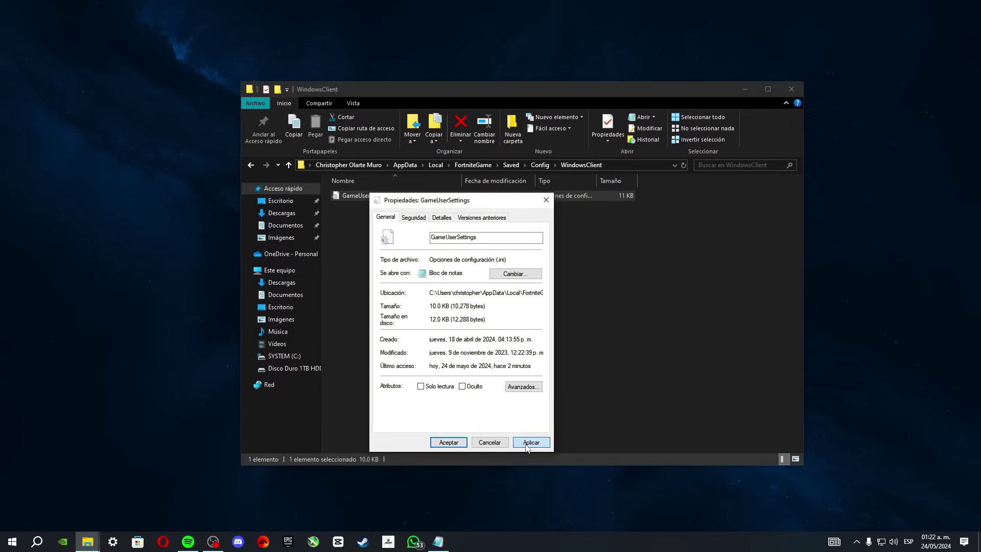
{"action": "left_click", "coordinate": [441, 442]}
Open GameUserSettings in Bloc de notas and examine the bShowGrass, bShowFPS and bMotionBlur lines
{"action": "double_click", "coordinate": [348, 192]}
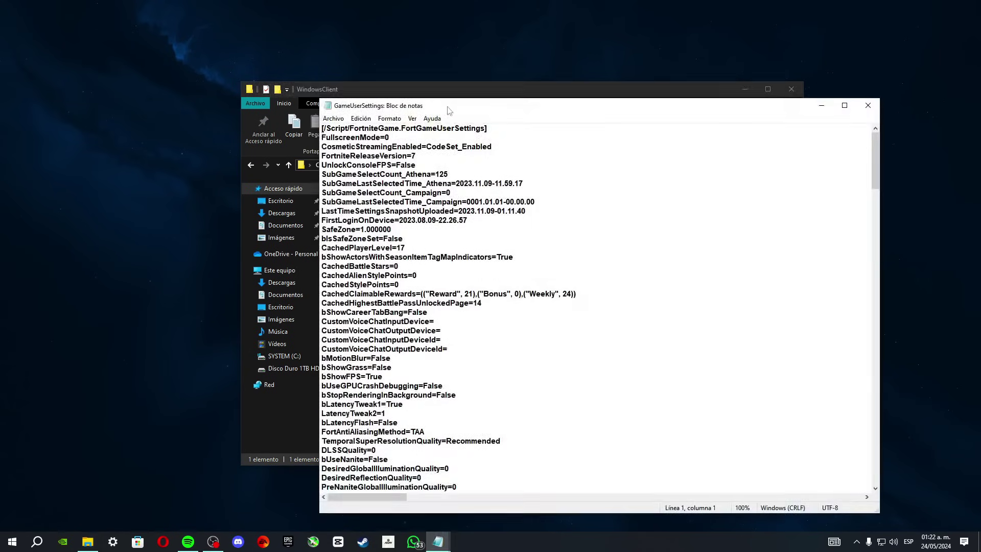
{"action": "left_click_drag", "start_coordinate": [449, 110], "coordinate": [370, 83]}
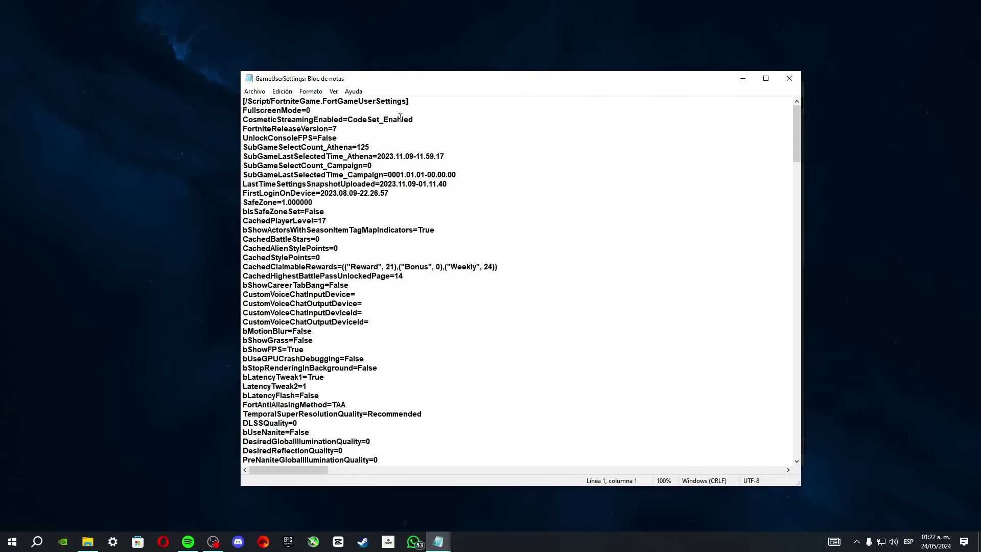
{"action": "scroll", "coordinate": [526, 285], "scroll_direction": "down", "scroll_amount": 1}
{"action": "left_click_drag", "start_coordinate": [313, 312], "coordinate": [239, 310]}
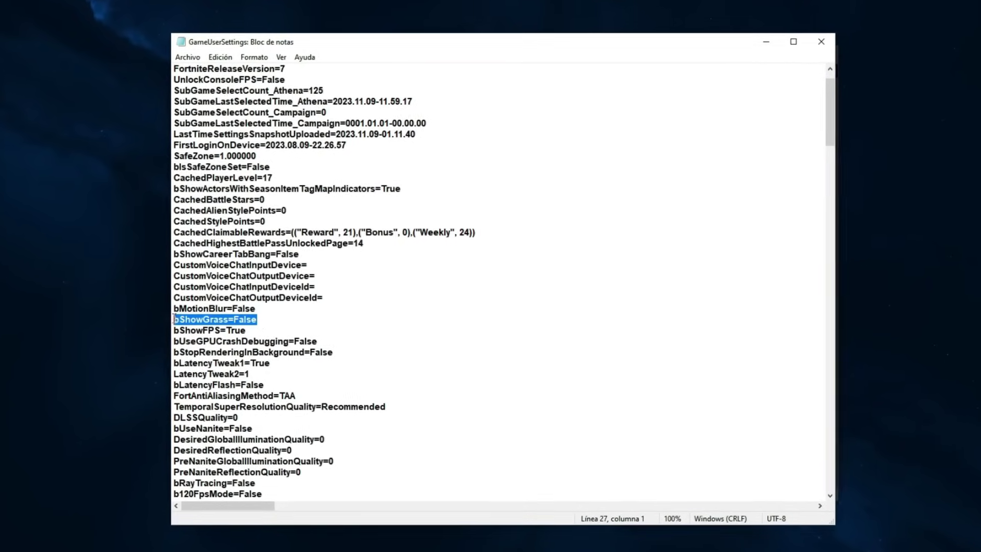
{"action": "left_click", "coordinate": [265, 319]}
{"action": "left_click_drag", "start_coordinate": [466, 266], "coordinate": [457, 273]}
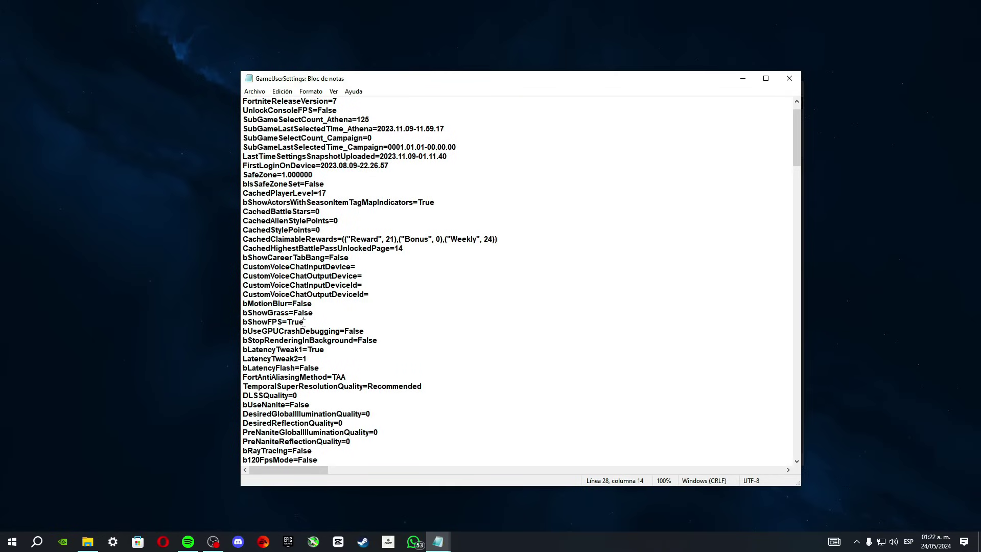
{"action": "mouse_move", "coordinate": [307, 316]}
{"action": "left_mouse_down"}
{"action": "mouse_move", "coordinate": [294, 313]}
{"action": "mouse_move", "coordinate": [310, 313]}
{"action": "left_mouse_up"}
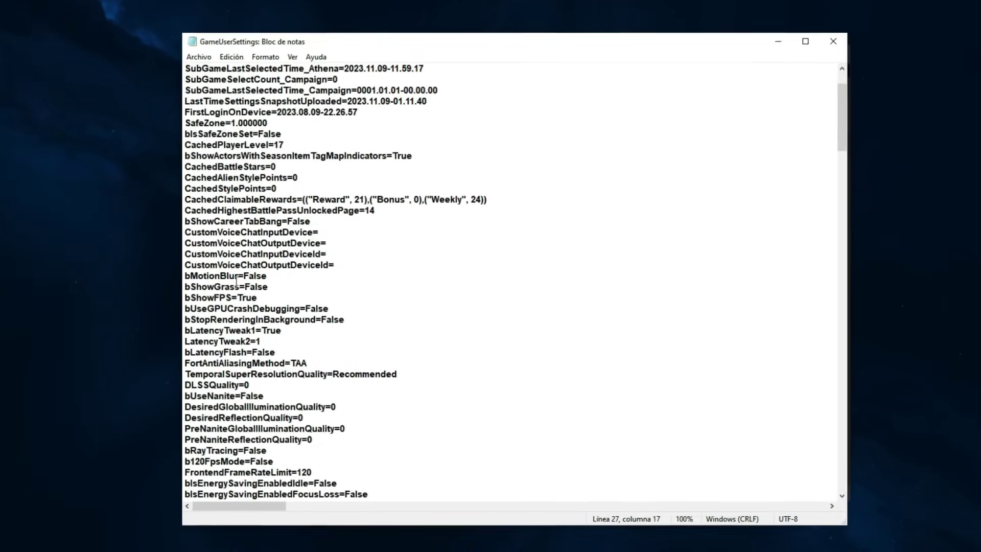
{"action": "left_click_drag", "start_coordinate": [314, 303], "coordinate": [232, 302]}
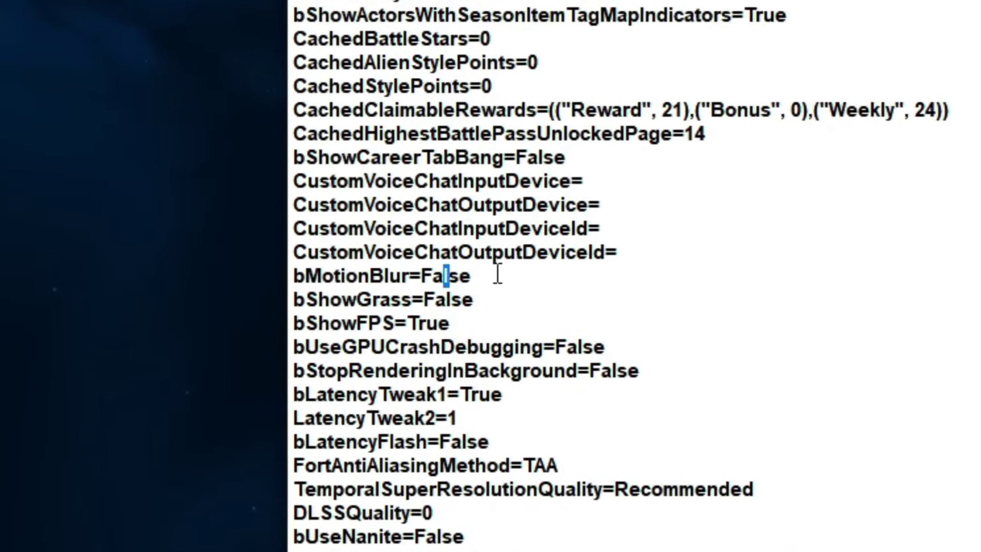
{"action": "left_click", "coordinate": [515, 280]}
Examine the global illumination and reflection quality lines and the bRayTracing line in the GameUserSettings file
{"action": "scroll", "coordinate": [325, 275], "scroll_direction": "down", "scroll_amount": 1}
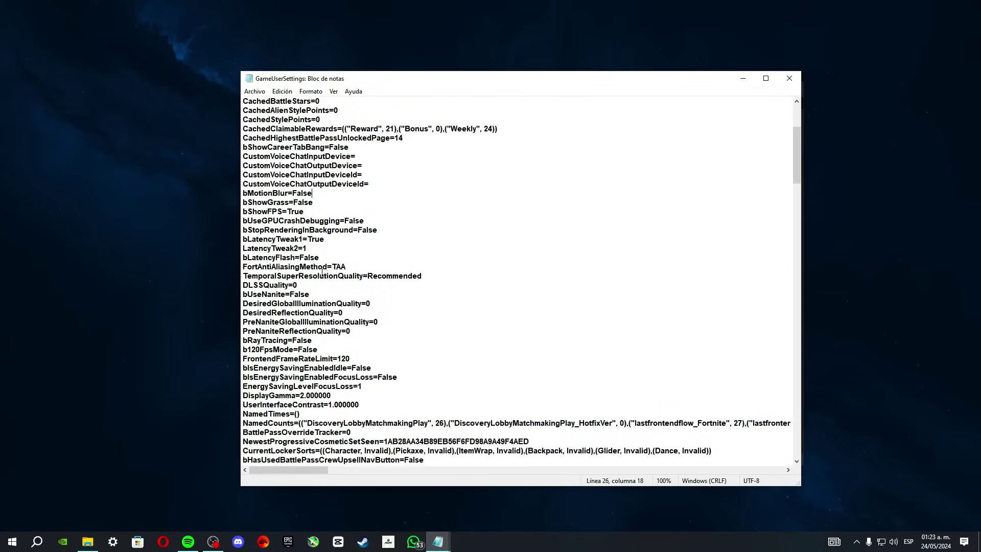
{"action": "left_click_drag", "start_coordinate": [244, 303], "coordinate": [349, 330]}
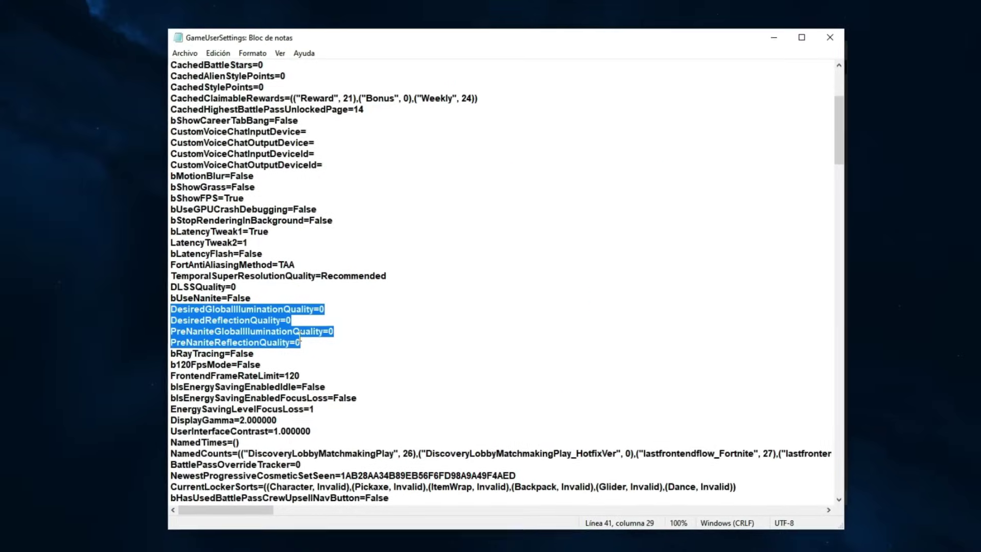
{"action": "left_click", "coordinate": [303, 338]}
{"action": "left_click", "coordinate": [328, 335]}
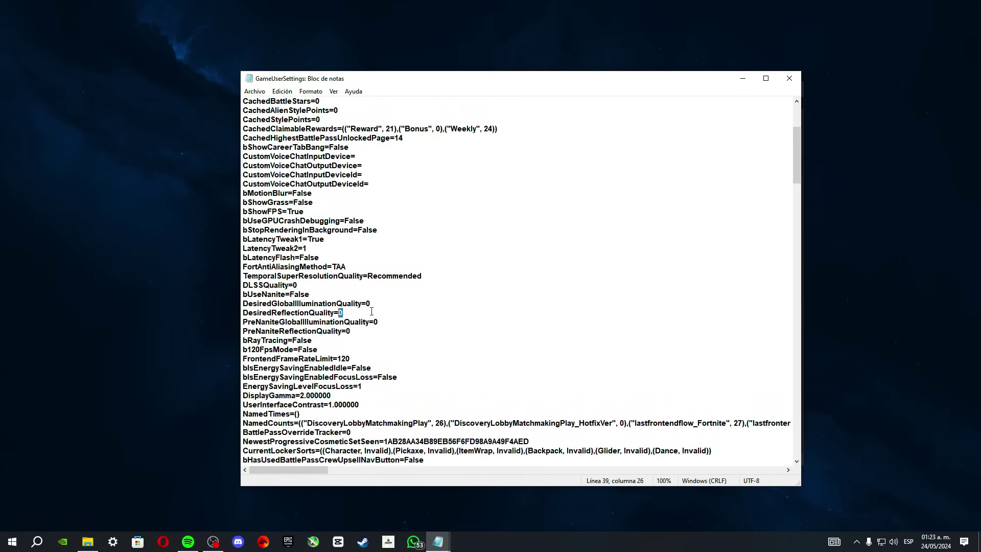
{"action": "left_click_drag", "start_coordinate": [312, 340], "coordinate": [226, 341]}
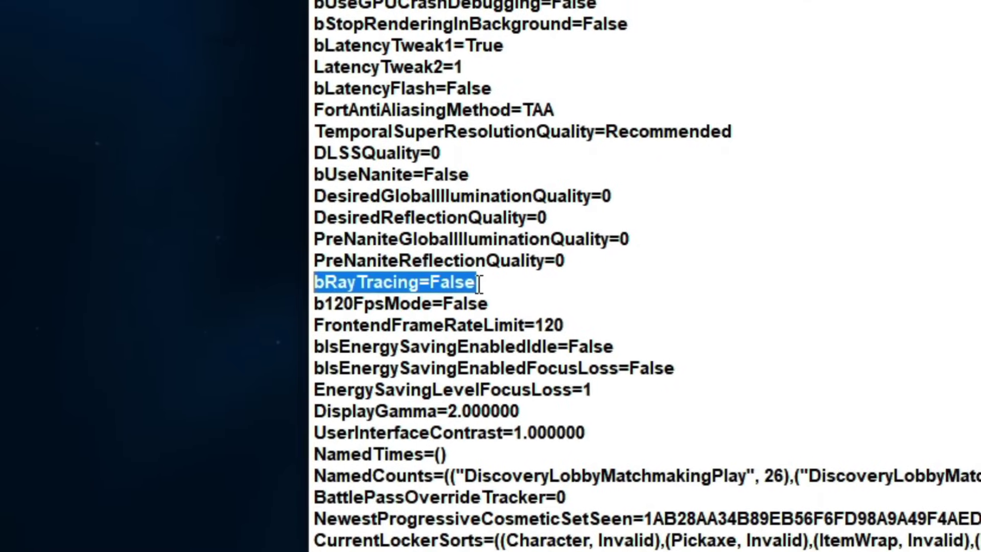
{"action": "left_click", "coordinate": [479, 284]}
{"action": "left_click_drag", "start_coordinate": [477, 283], "coordinate": [463, 285]}
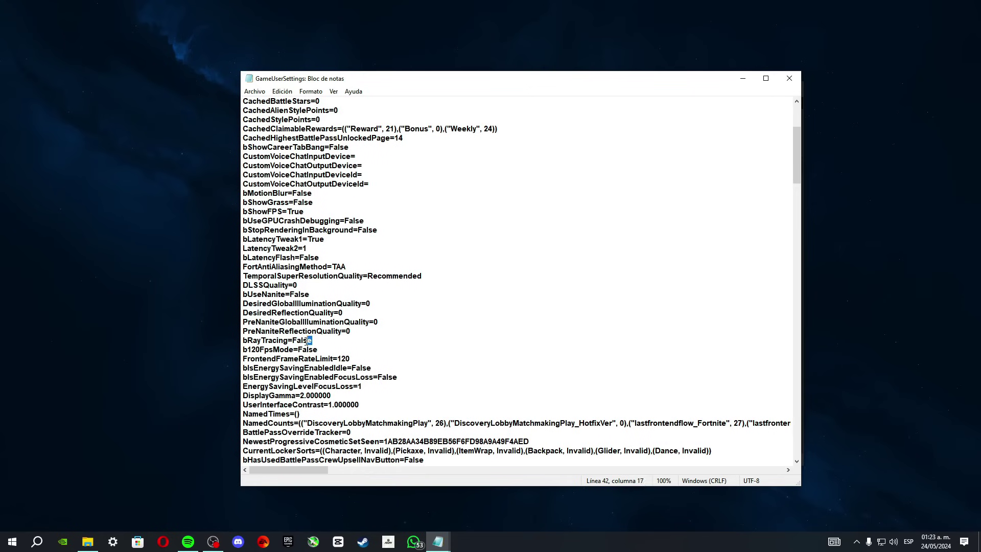
Examine the ResolutionSizeX, ResolutionSizeY and LastUserConfirmedResolutionSize lines further down in the GameUserSettings file
{"action": "left_click_drag", "start_coordinate": [797, 153], "coordinate": [857, 276]}
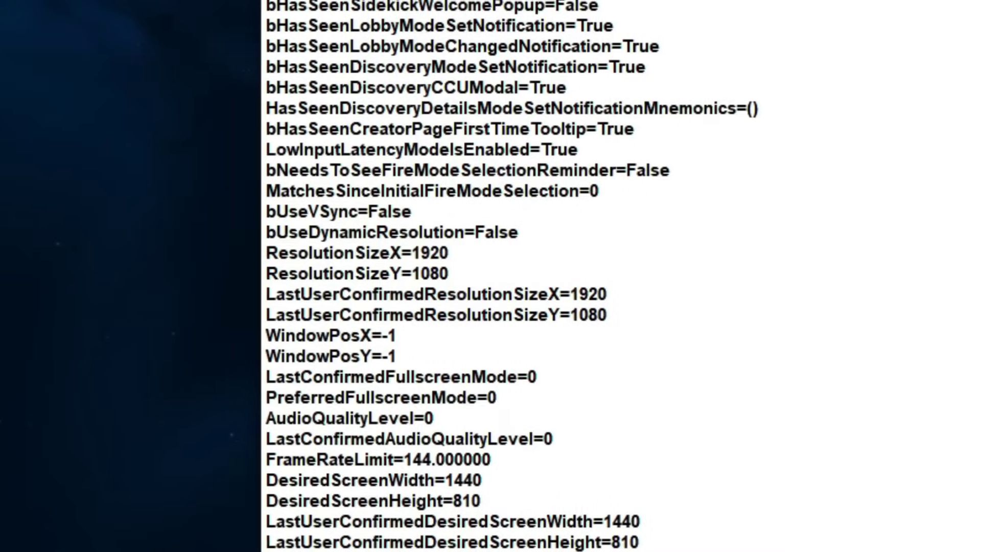
{"action": "left_click_drag", "start_coordinate": [169, 186], "coordinate": [371, 226]}
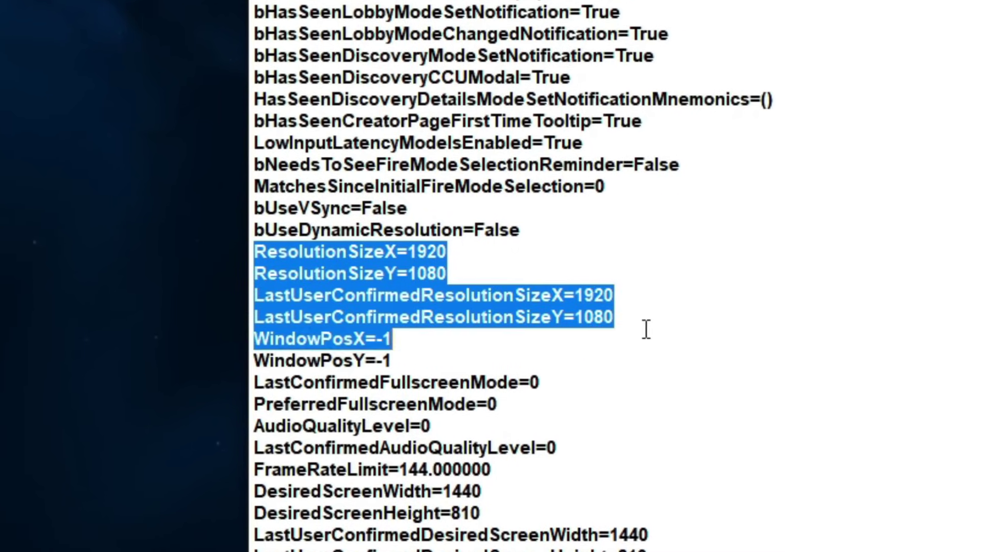
{"action": "left_click_drag", "start_coordinate": [646, 329], "coordinate": [628, 322]}
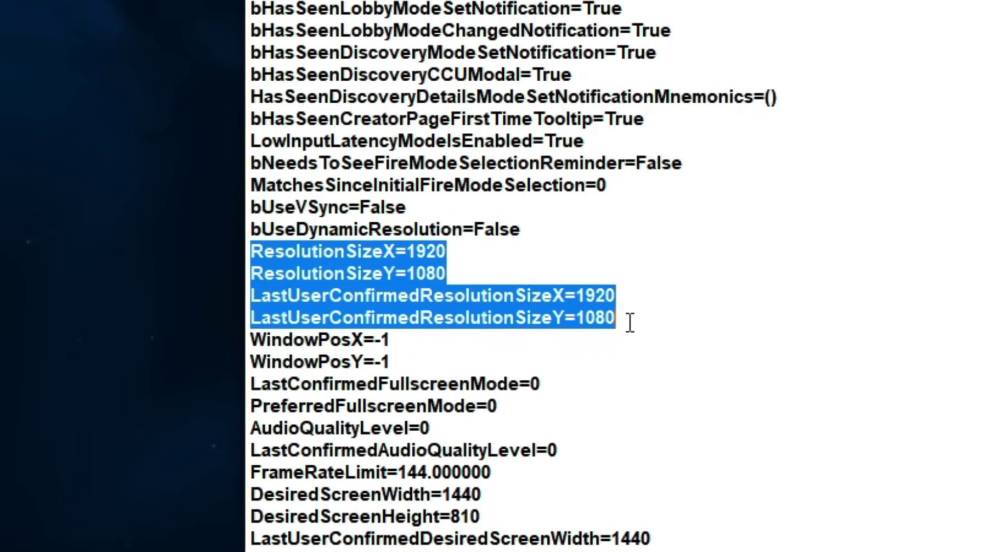
{"action": "key", "text": "Right"}
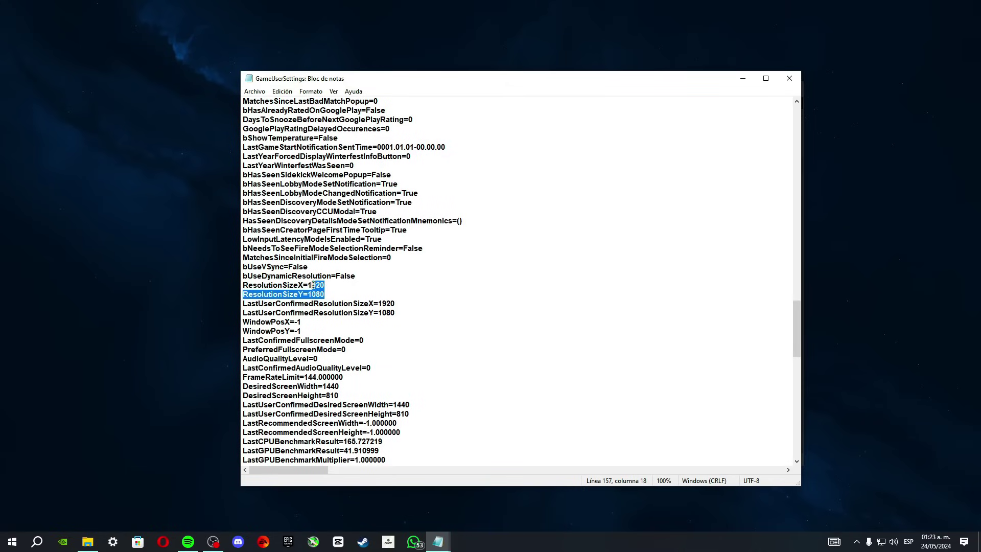
{"action": "left_click", "coordinate": [332, 292]}
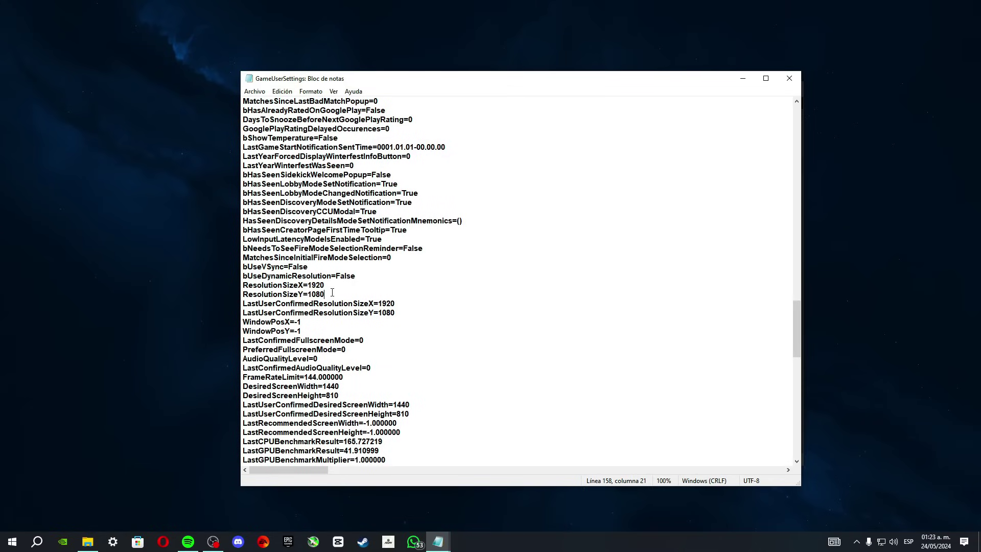
{"action": "left_click", "coordinate": [332, 288]}
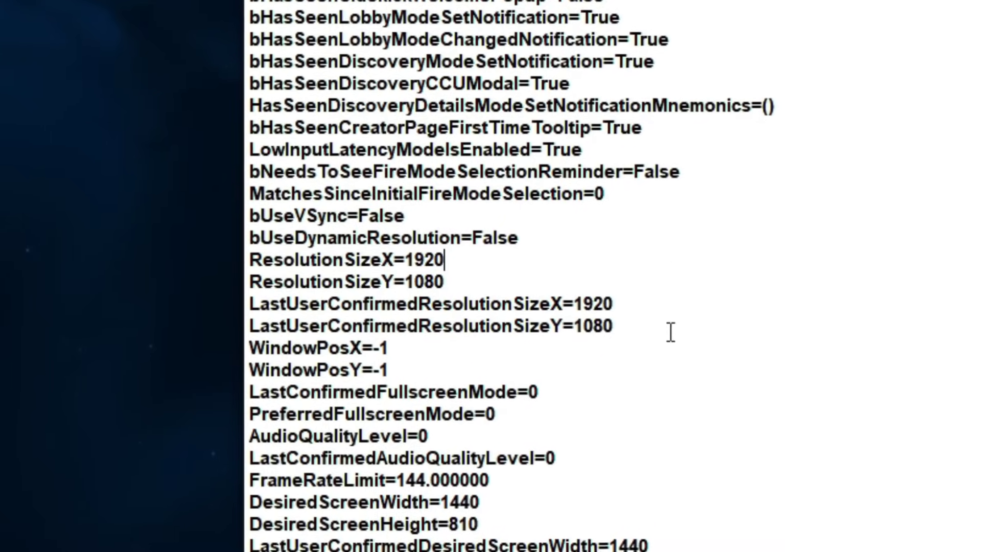
Save the GameUserSettings file and close it
{"action": "left_click_drag", "start_coordinate": [798, 302], "coordinate": [789, 139]}
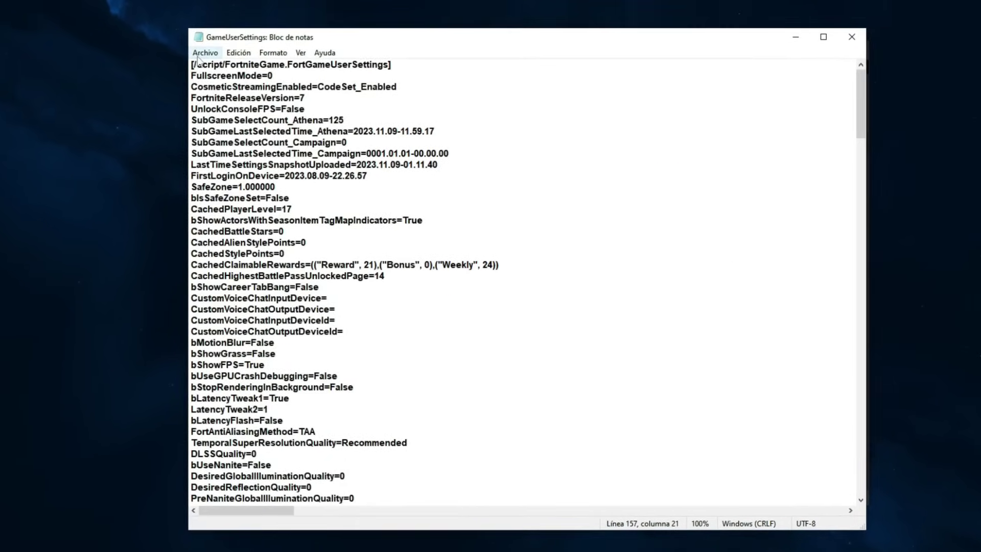
{"action": "left_click", "coordinate": [255, 91]}
{"action": "left_click", "coordinate": [214, 101]}
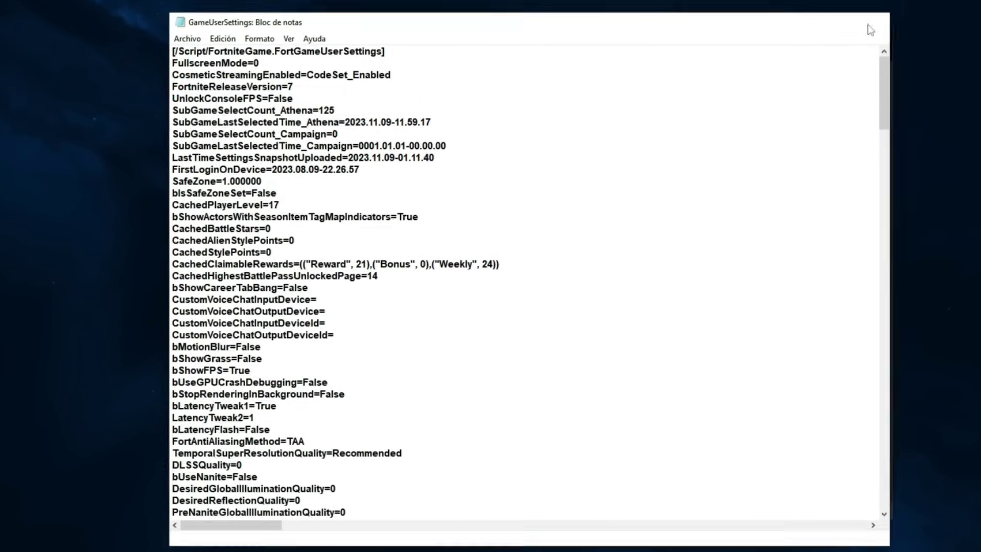
{"action": "left_click", "coordinate": [864, 29]}
{"action": "left_click", "coordinate": [861, 41]}
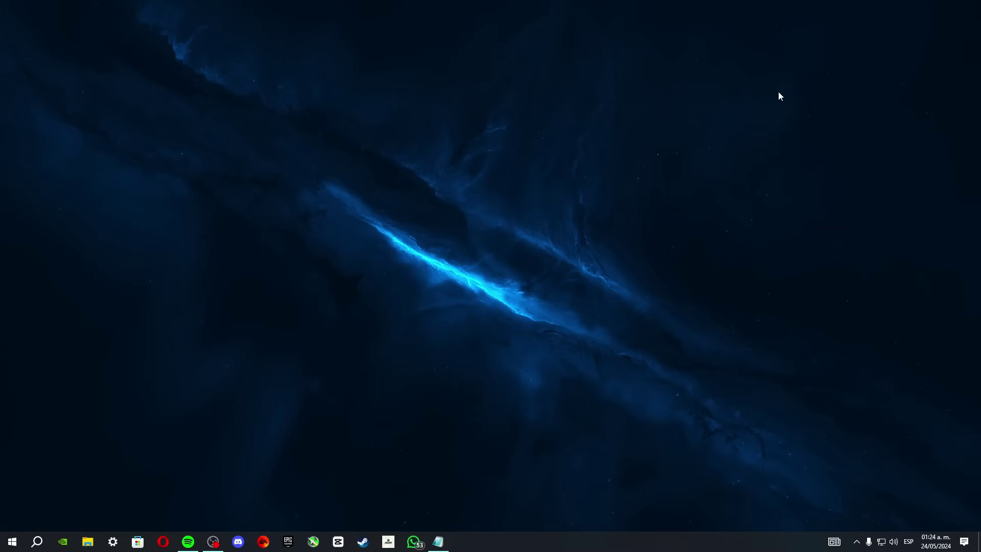